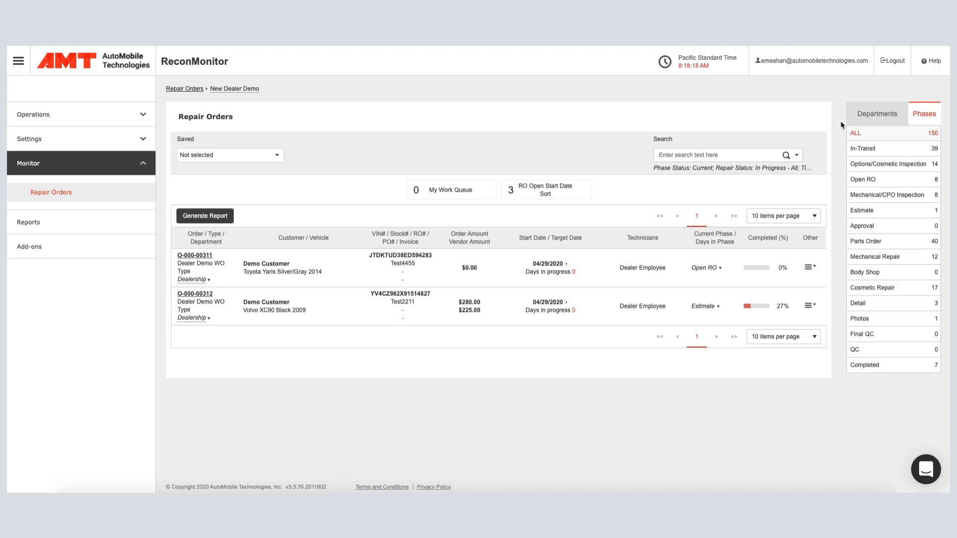
Open the Volvo XC90 repair order in the Estimate phase and expand its Mechanical Repair and Cosmetic Repair services.
click(859, 212)
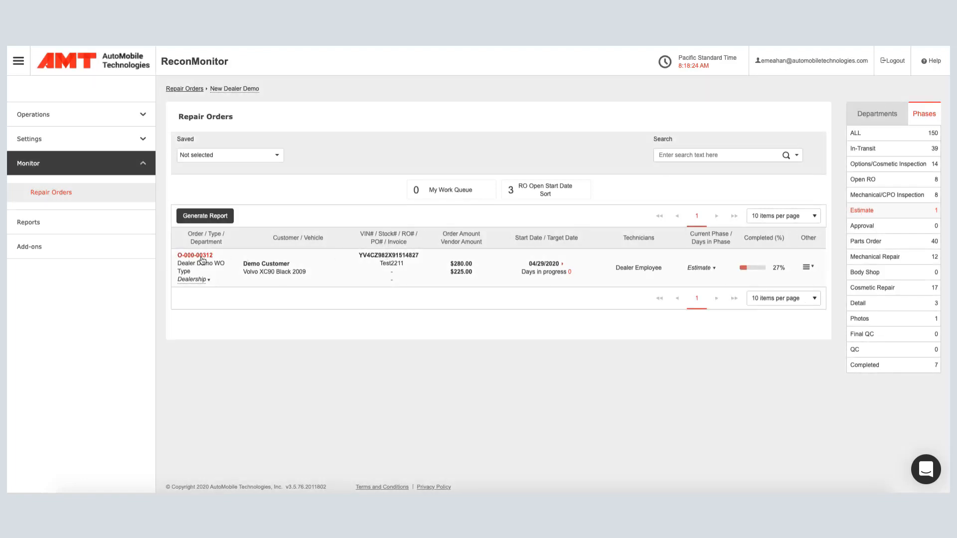
click(202, 257)
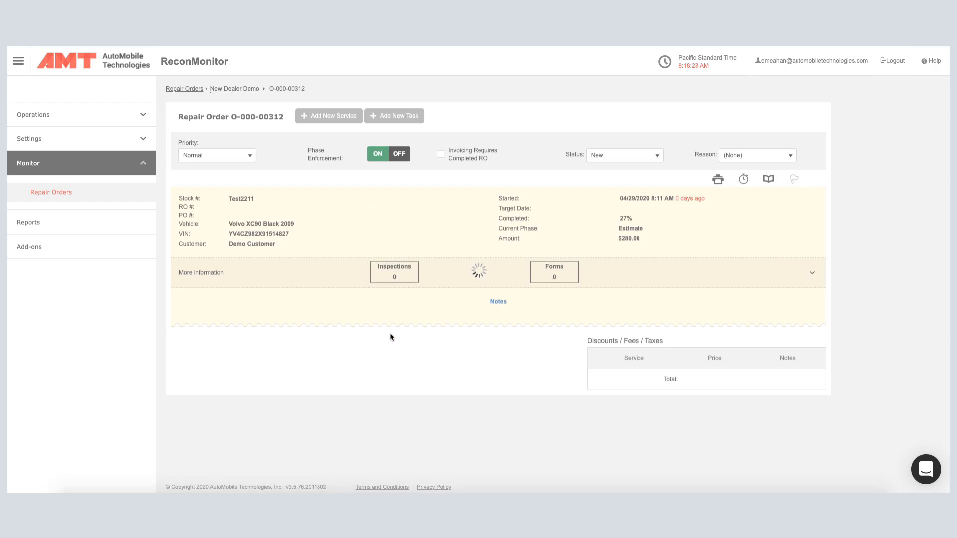
scroll(406, 329, down, 3)
scroll(406, 328, down, 3)
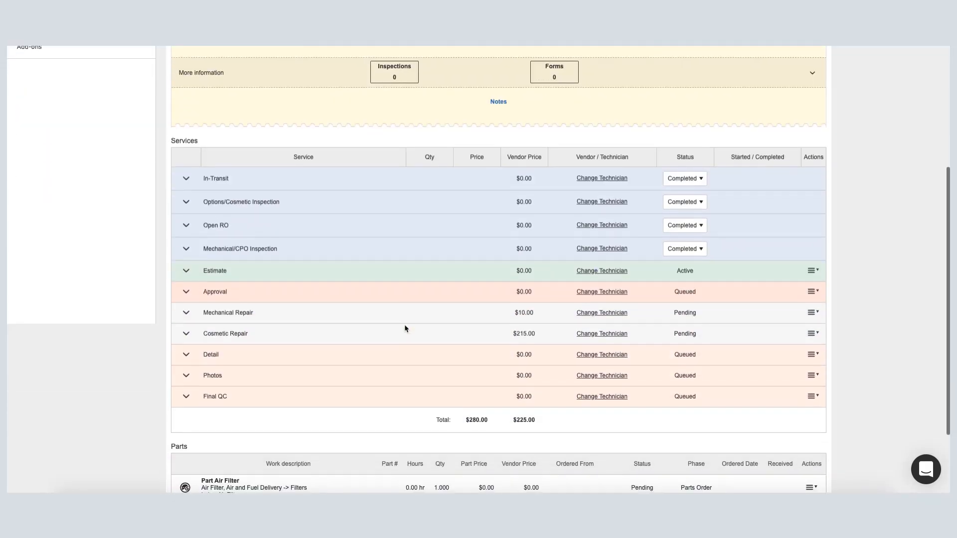
click(187, 313)
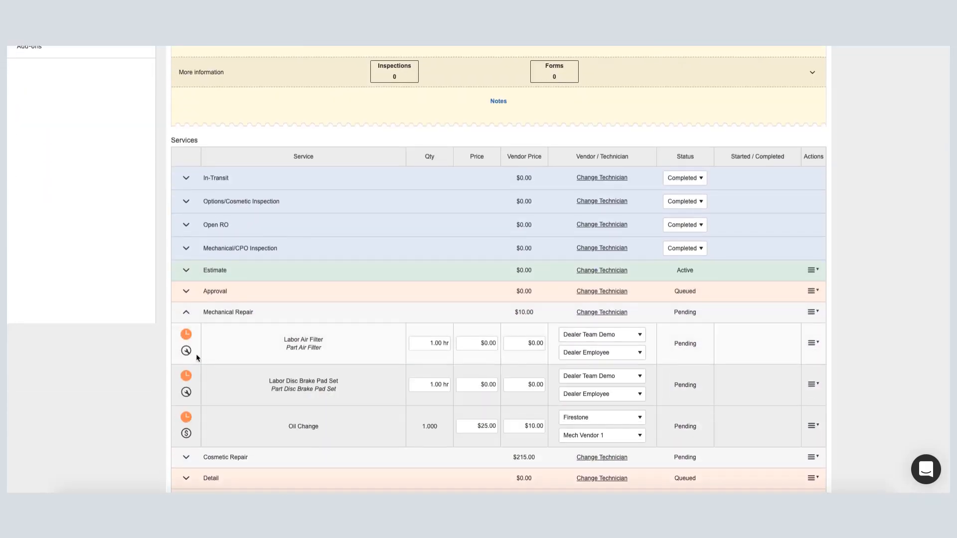
scroll(188, 379, down, 3)
click(187, 369)
scroll(192, 373, down, 2)
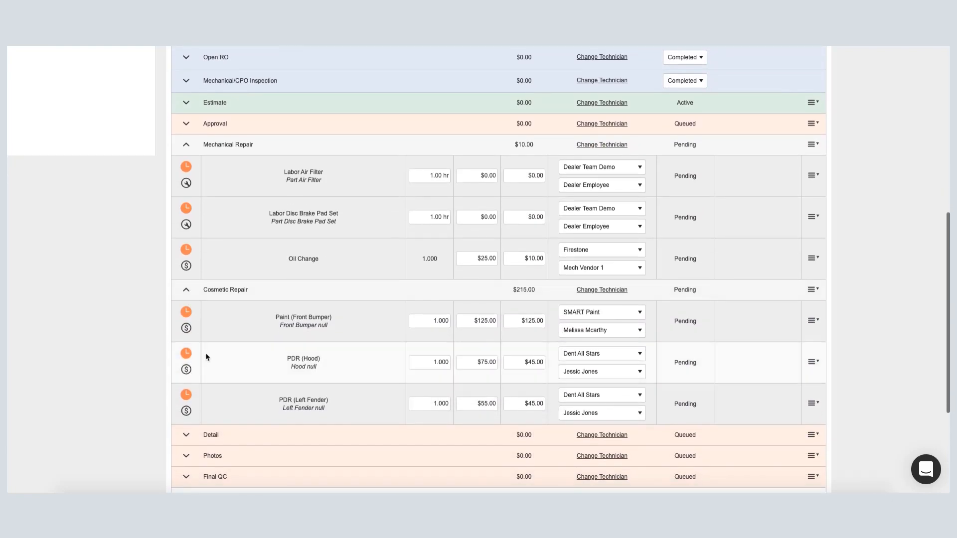
scroll(209, 354, down, 2)
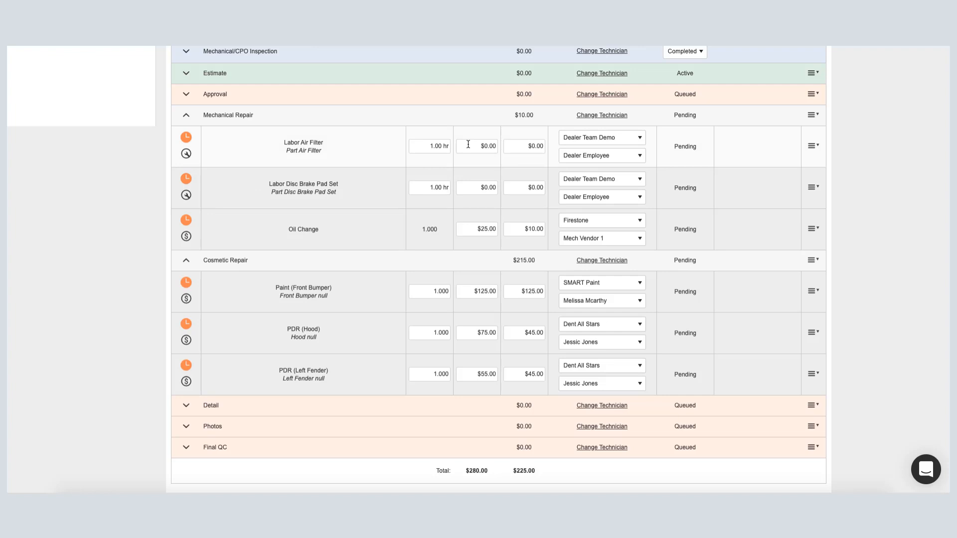
Set the Labor Air Filter service to 0.45 hr with a price of $65.00.
click(419, 147)
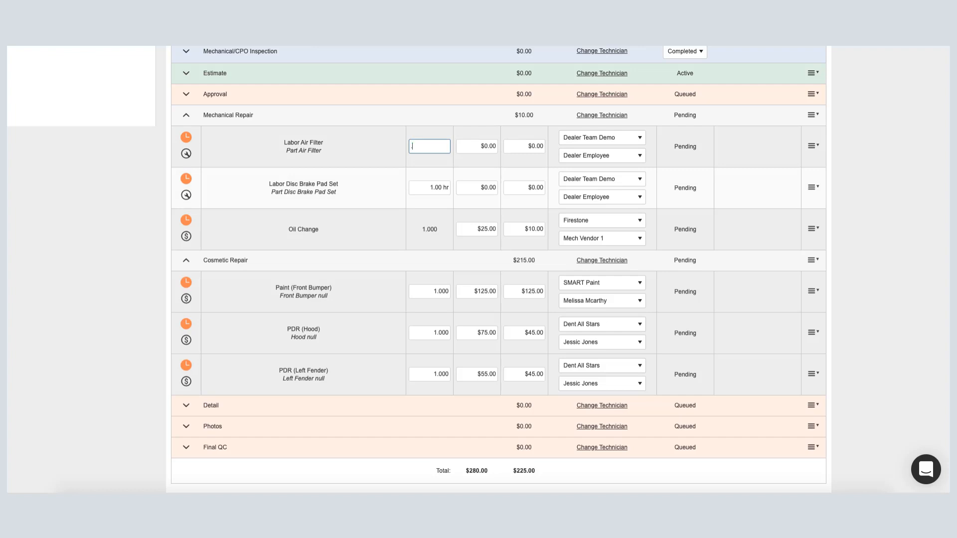
text(.45)
key(Tab)
key(Tab)
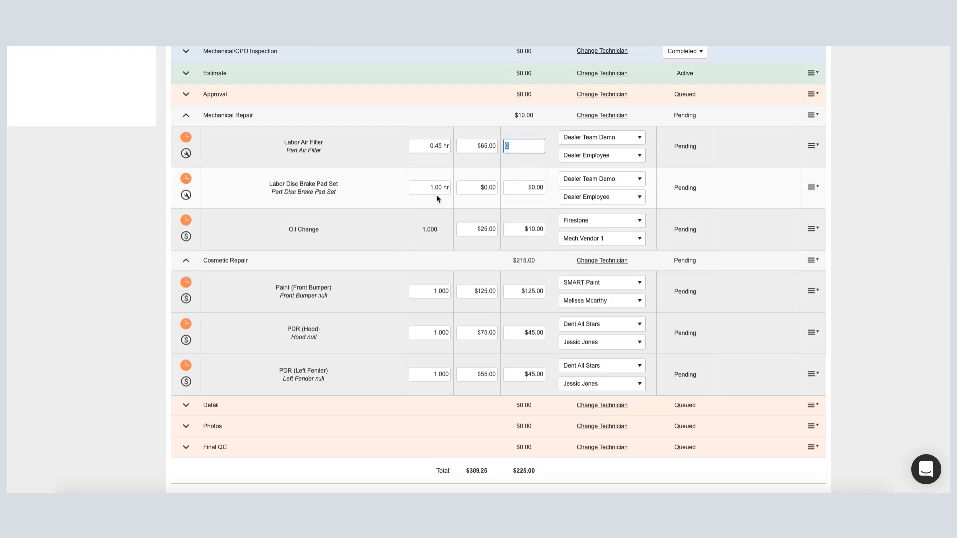
Set the Labor Disc Brake Pad Set service to 1.25 hr with a price of $65.00.
click(437, 188)
text(1.25)
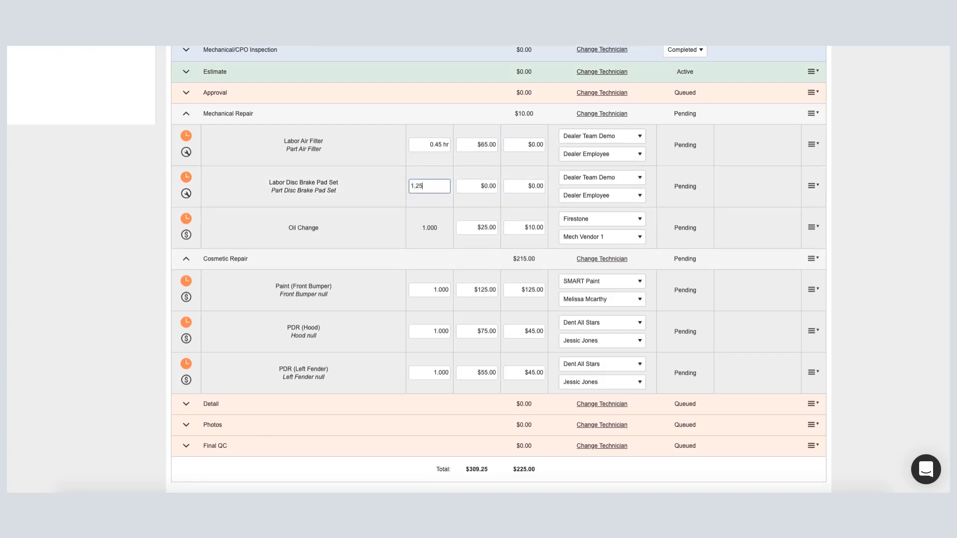
key(Tab)
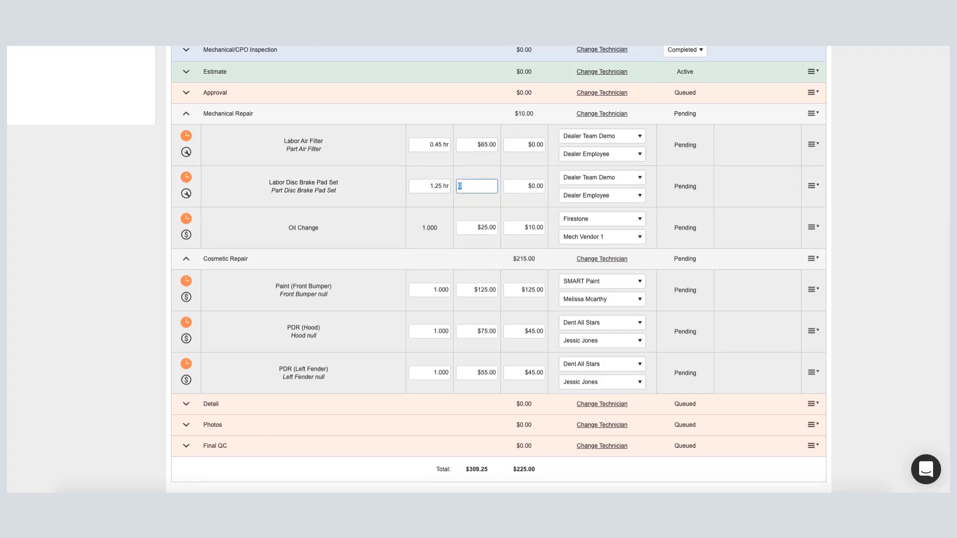
key(Tab)
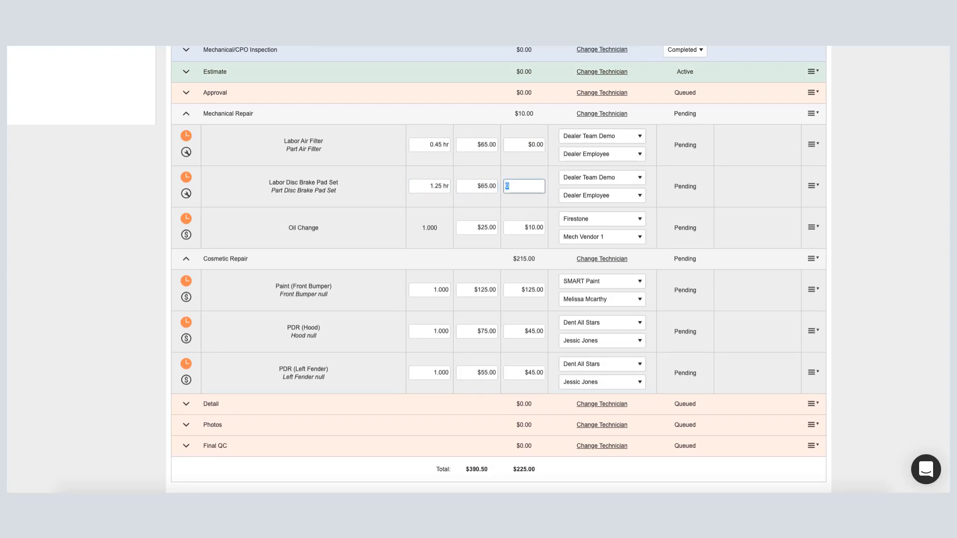
click(470, 244)
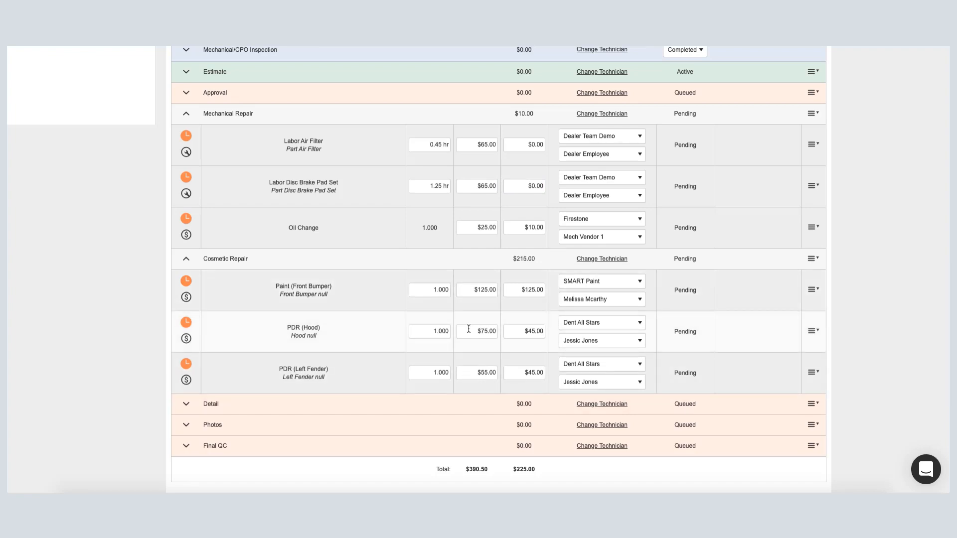
Review the repair order's parts list and go to Parts Management.
scroll(464, 331, down, 3)
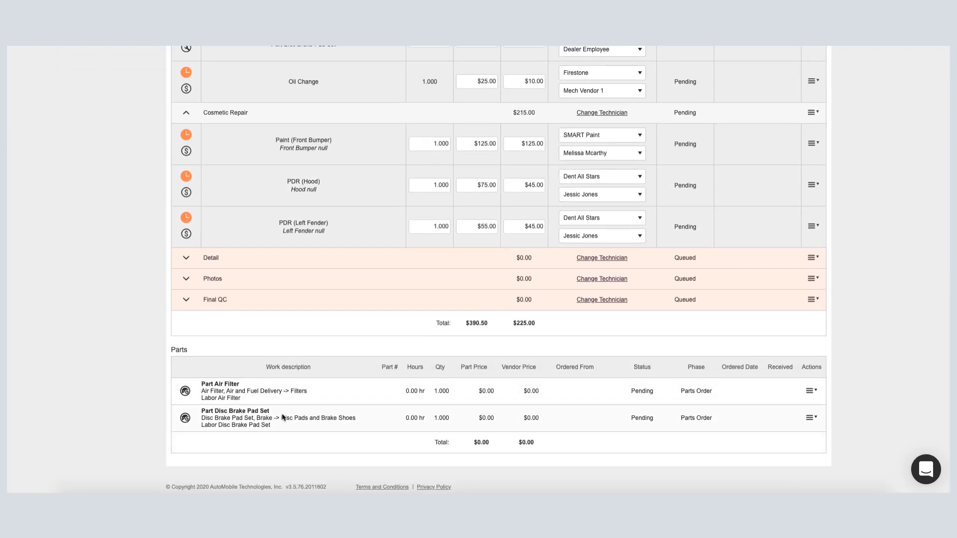
scroll(385, 315, up, 9)
scroll(385, 315, up, 2)
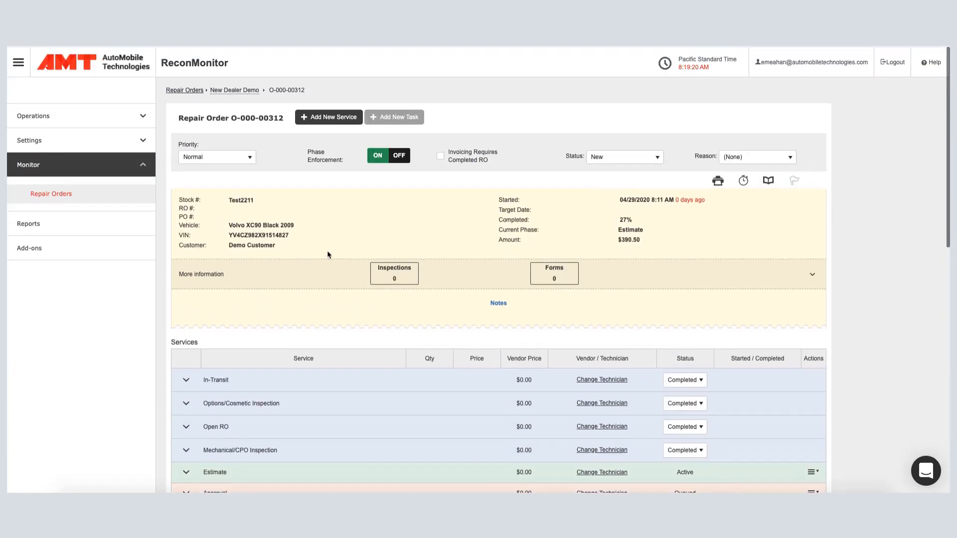
click(77, 115)
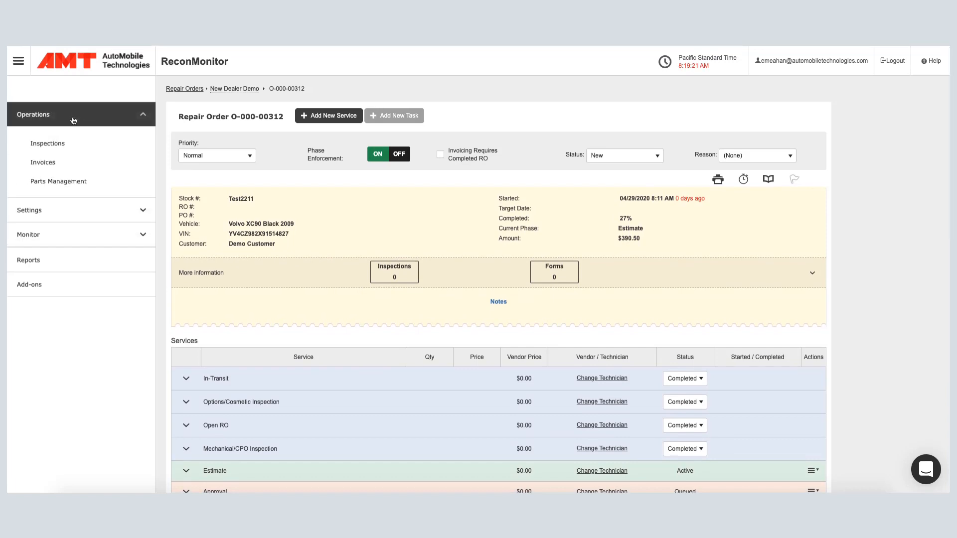
click(80, 182)
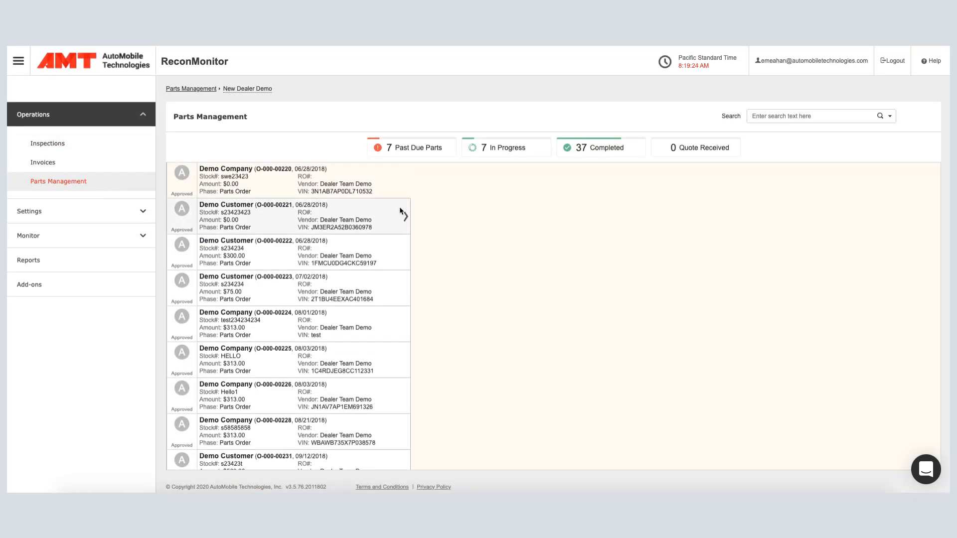
Filter the parts management orders to the Estimate phase using the advanced search.
click(890, 117)
click(734, 167)
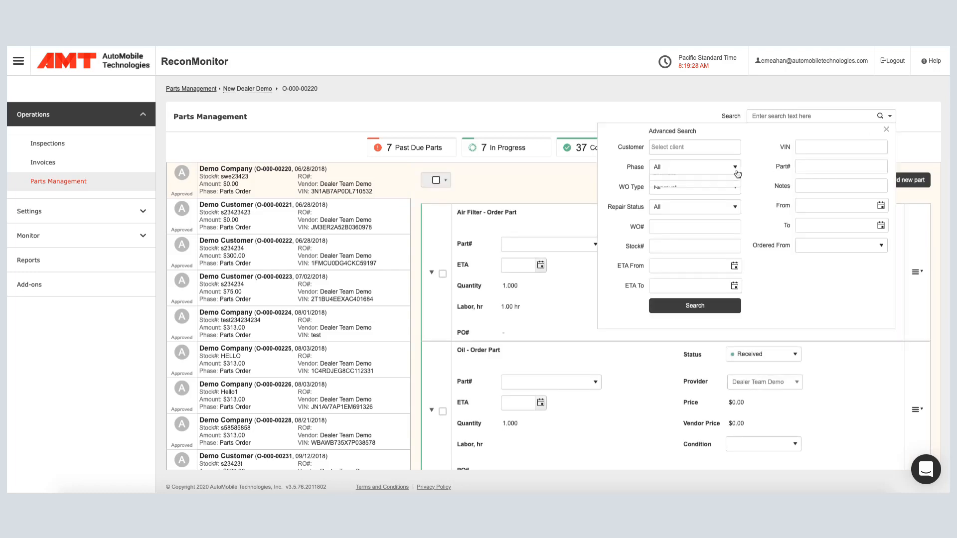
click(668, 260)
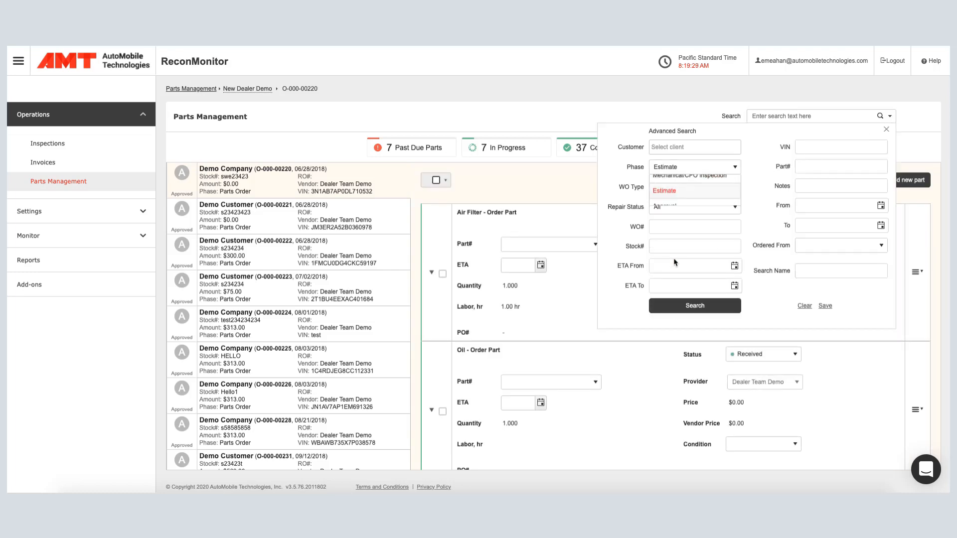
click(695, 306)
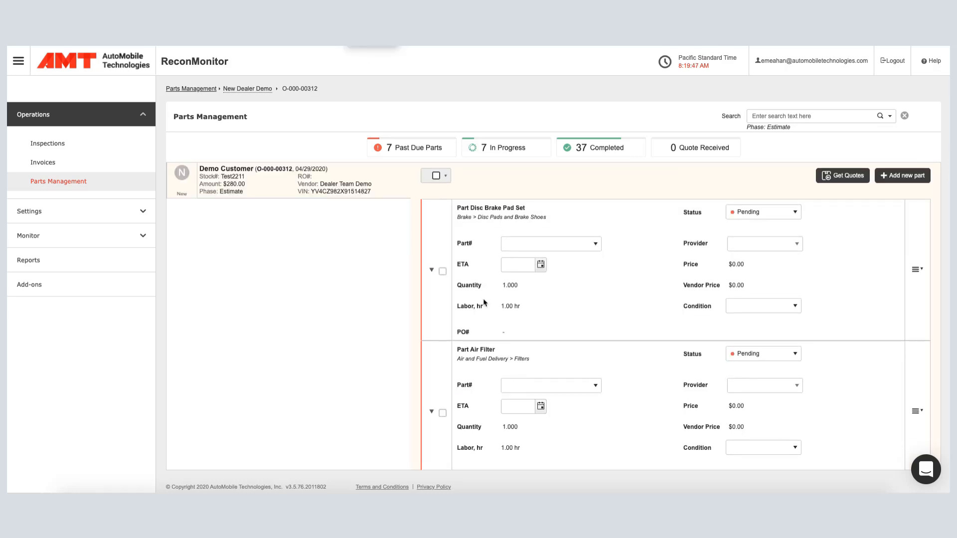
Request a new parts quote from O'Reilly for the Volvo XC90 repair order's pending parts.
scroll(484, 303, down, 2)
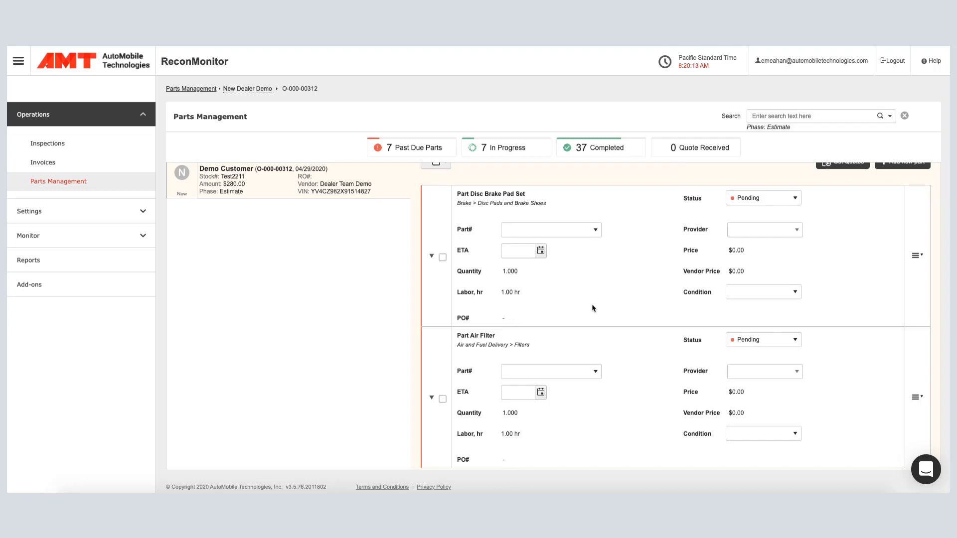
scroll(594, 308, up, 1)
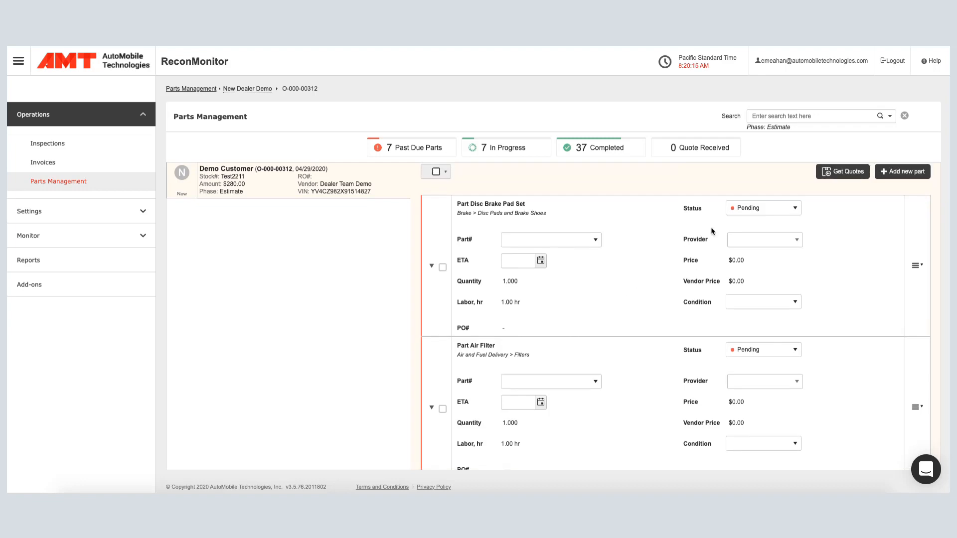
click(839, 171)
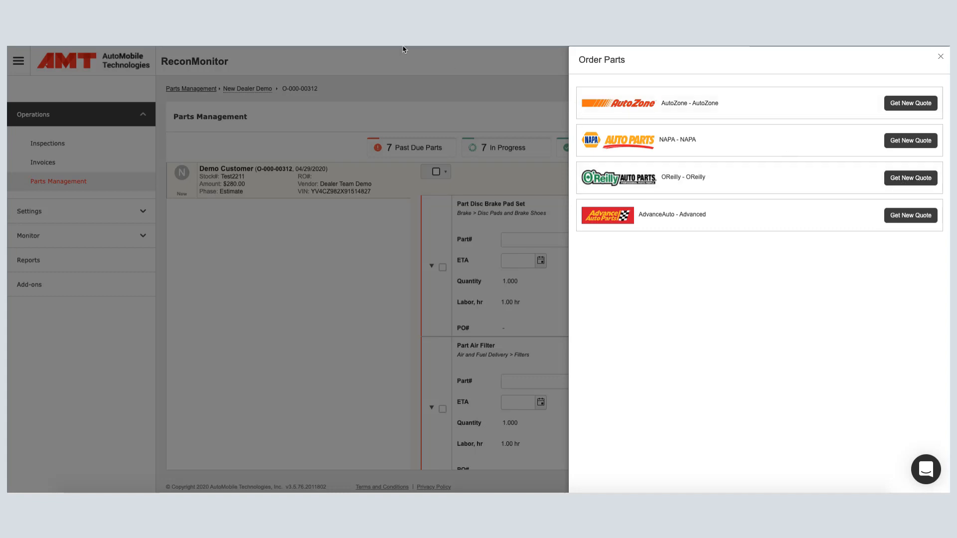
click(910, 178)
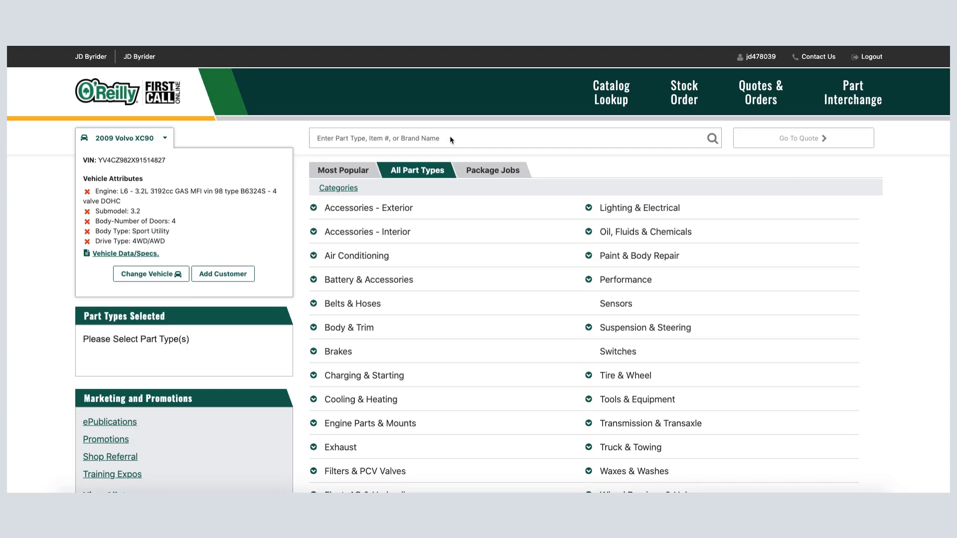
Search the O'Reilly catalog for "air filter" and open the Air Filter part type for the 2009 Volvo XC90.
click(426, 139)
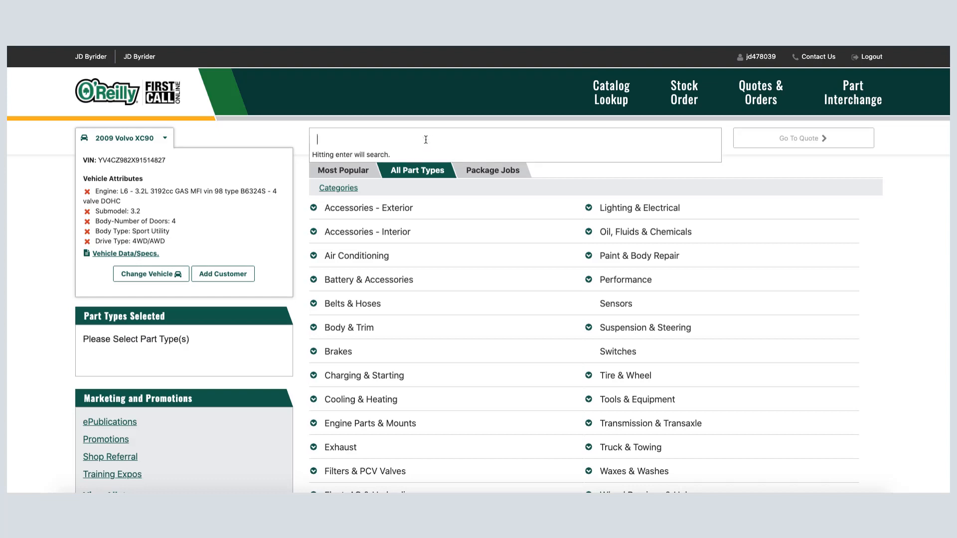
text(air filter)
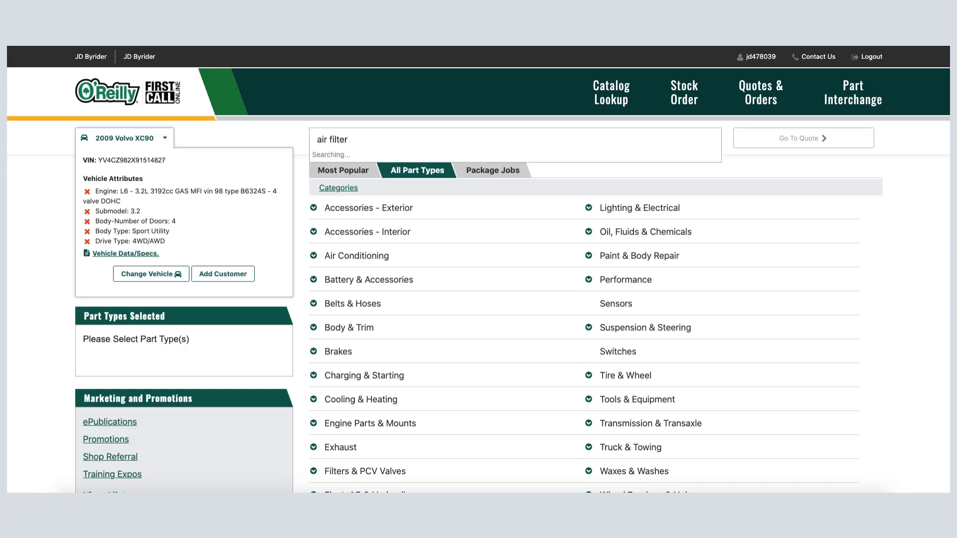
click(327, 171)
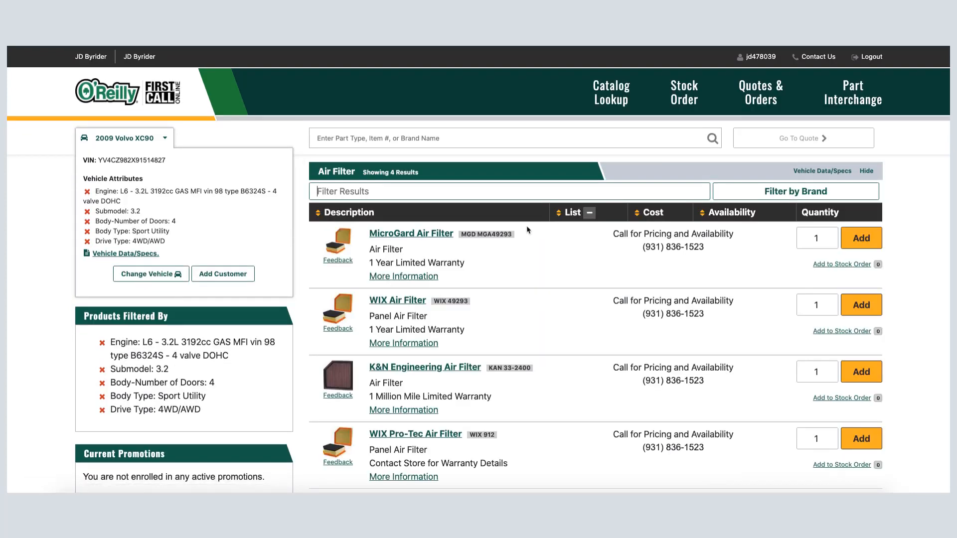
Add one MicroGard Air Filter (MGD MGA49293) to the quote.
scroll(635, 255, down, 2)
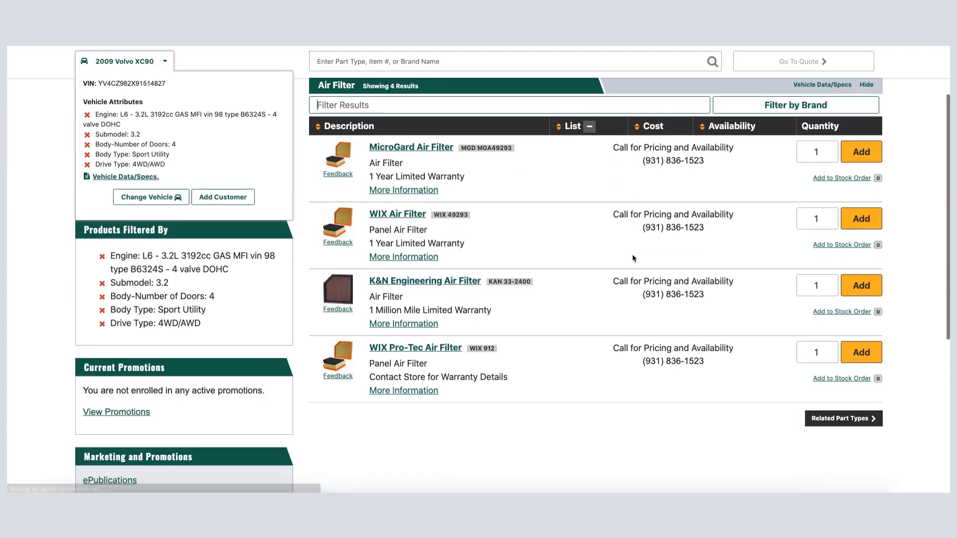
scroll(634, 258, down, 2)
scroll(631, 259, up, 2)
scroll(563, 209, up, 1)
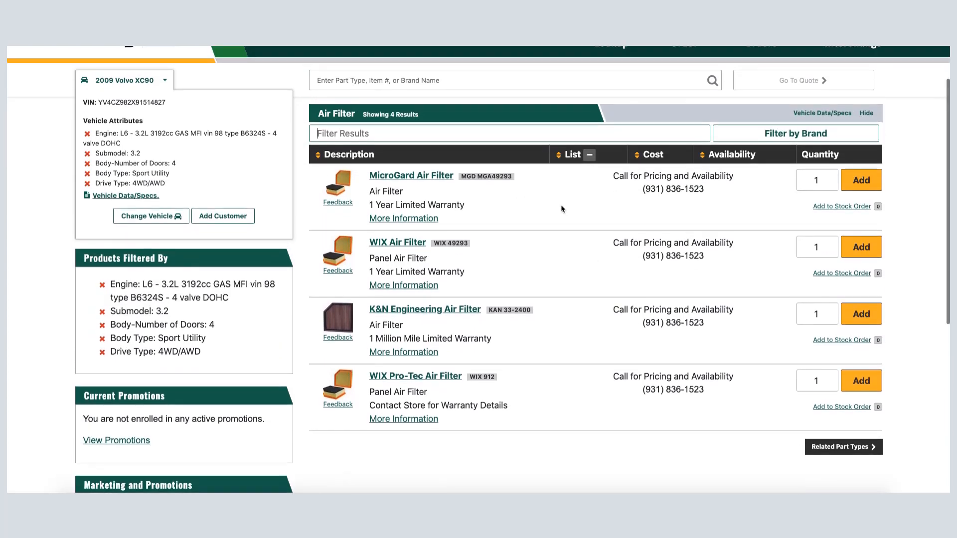
click(866, 185)
Search the catalog for "brake pad", choose the Brake Pads part type and set the pad position to Front.
scroll(659, 225, up, 1)
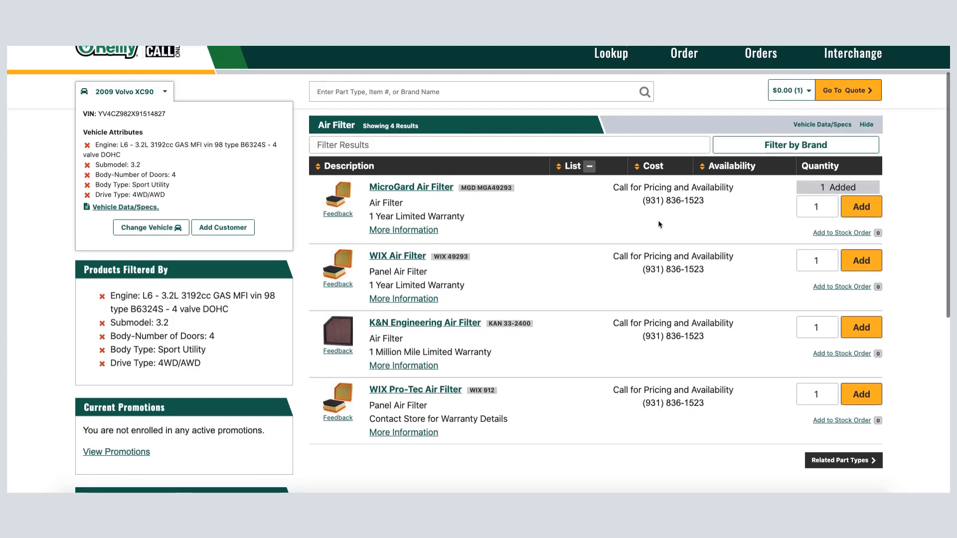
scroll(658, 219, up, 1)
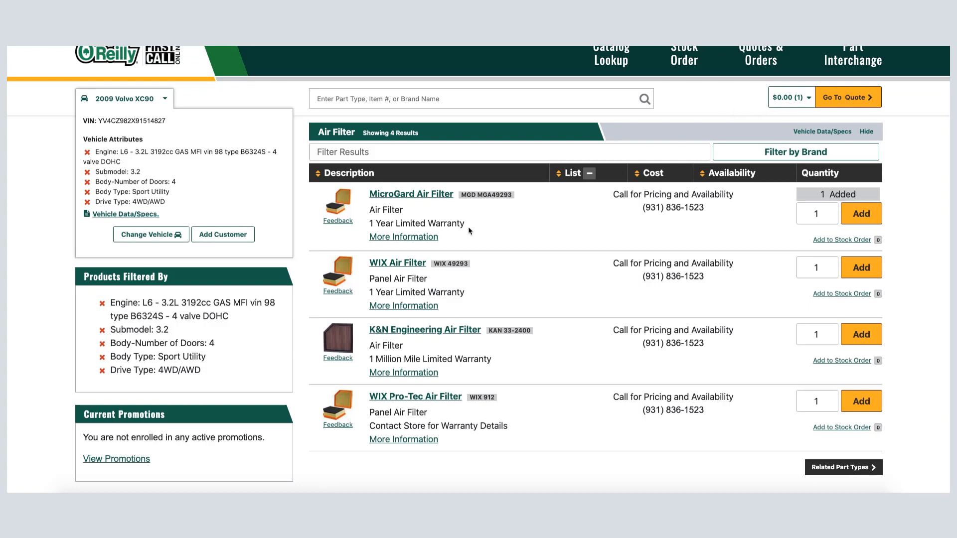
scroll(409, 226, up, 1)
click(408, 105)
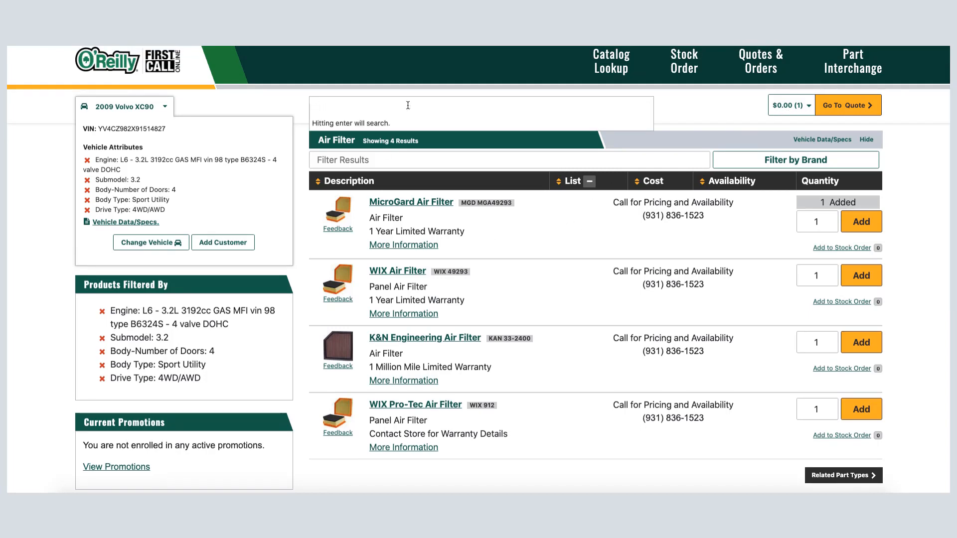
text(brake p)
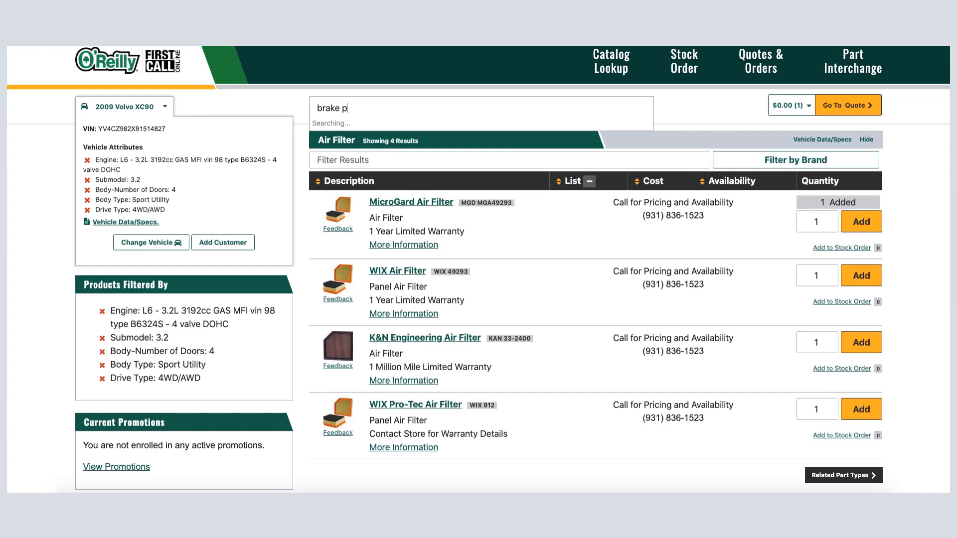
text(ad)
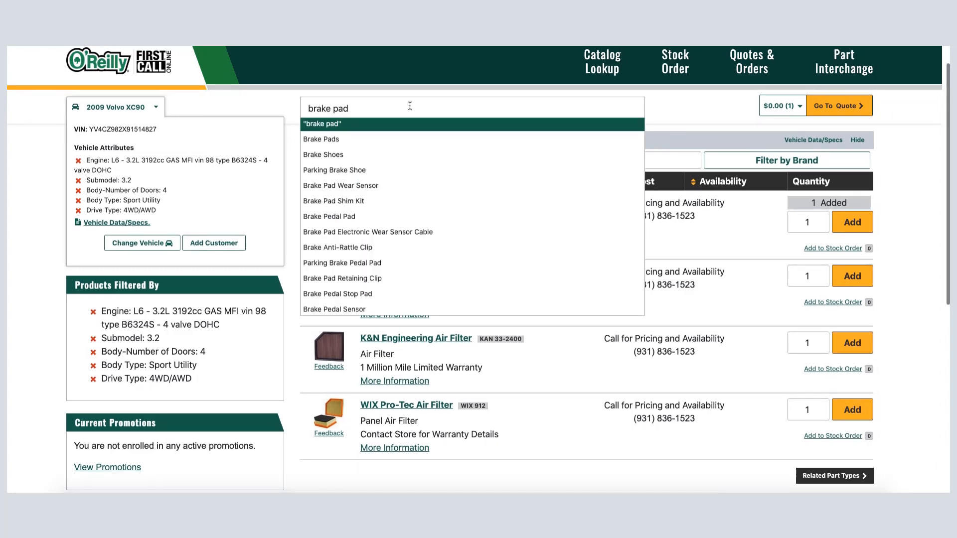
click(345, 139)
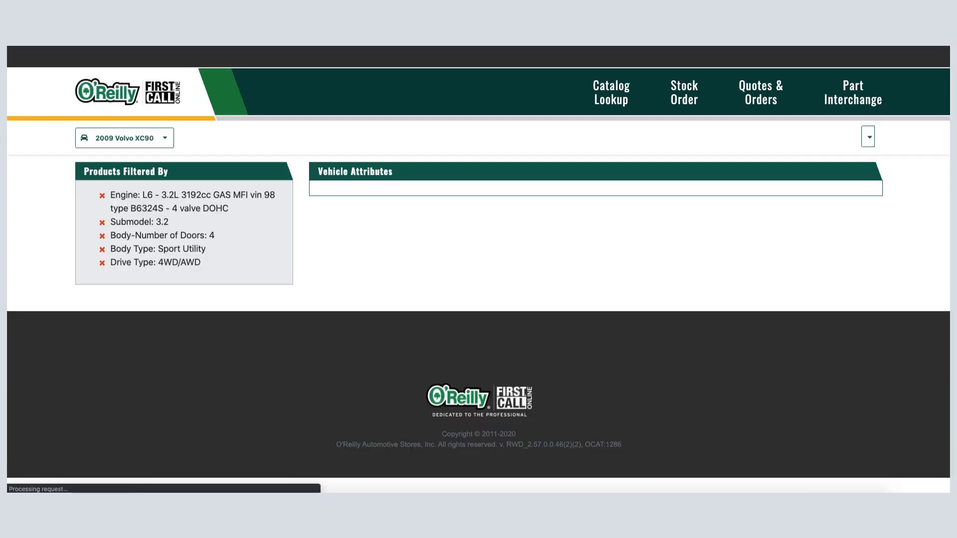
click(331, 211)
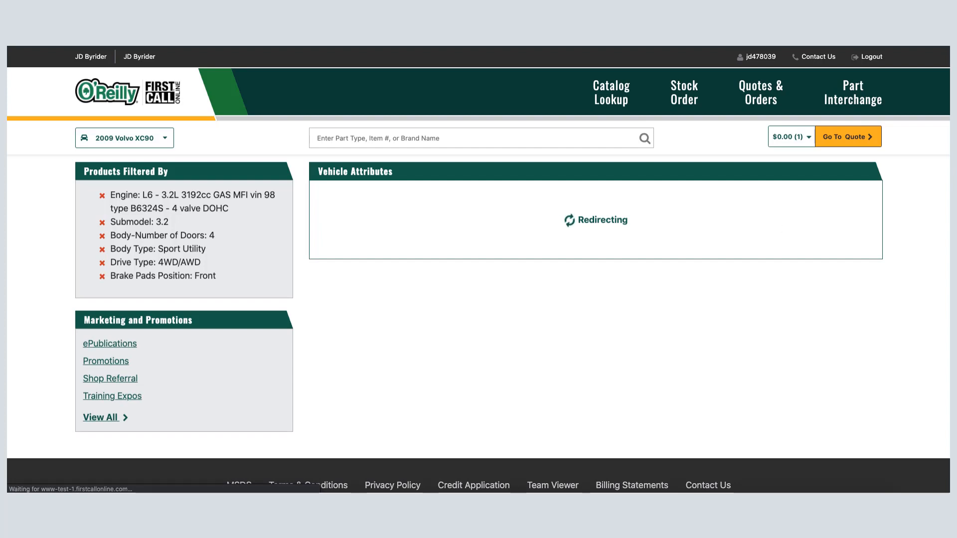
Add one BrakeBest Select Semi-Metallic Front Disc Brake Pads (BB SM1003) to the quote and submit the cart.
scroll(872, 220, down, 2)
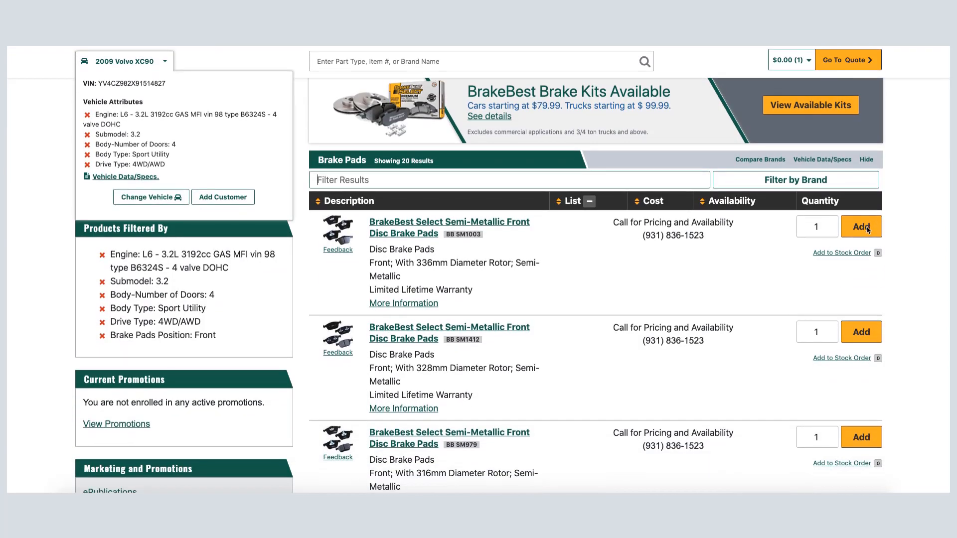
click(870, 221)
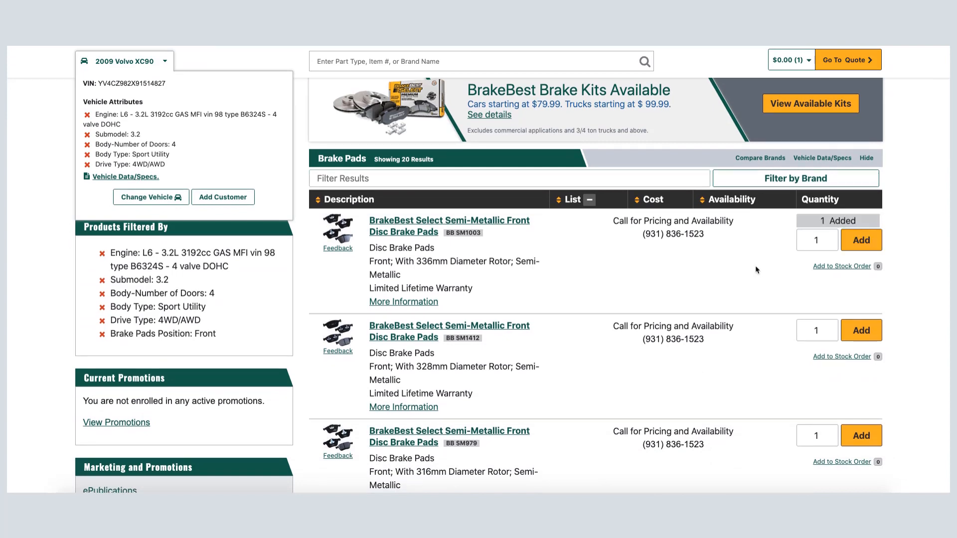
scroll(756, 270, up, 1)
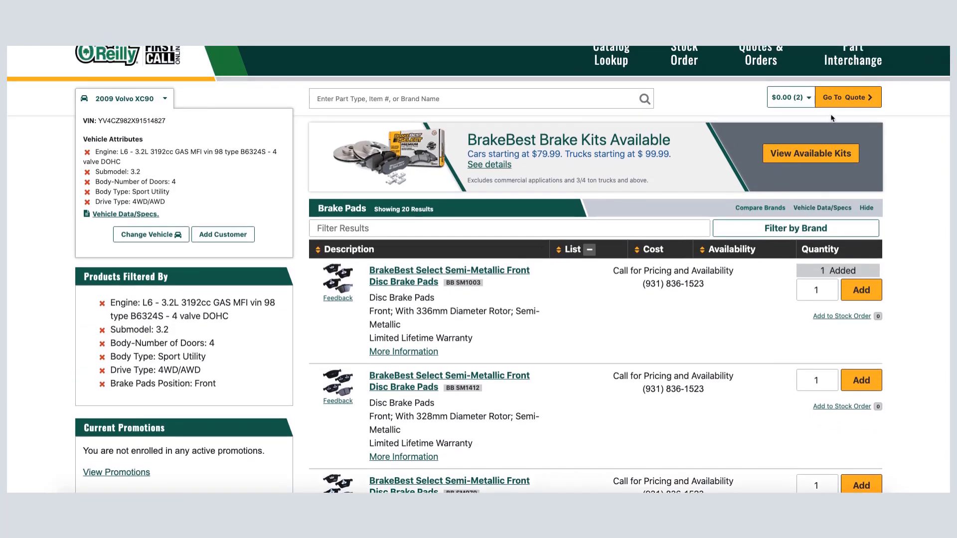
click(837, 102)
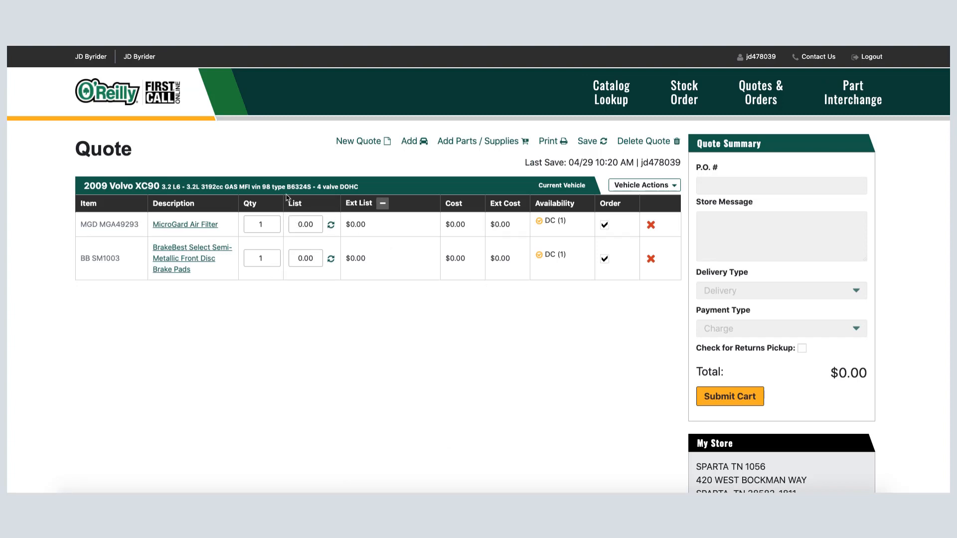
click(727, 398)
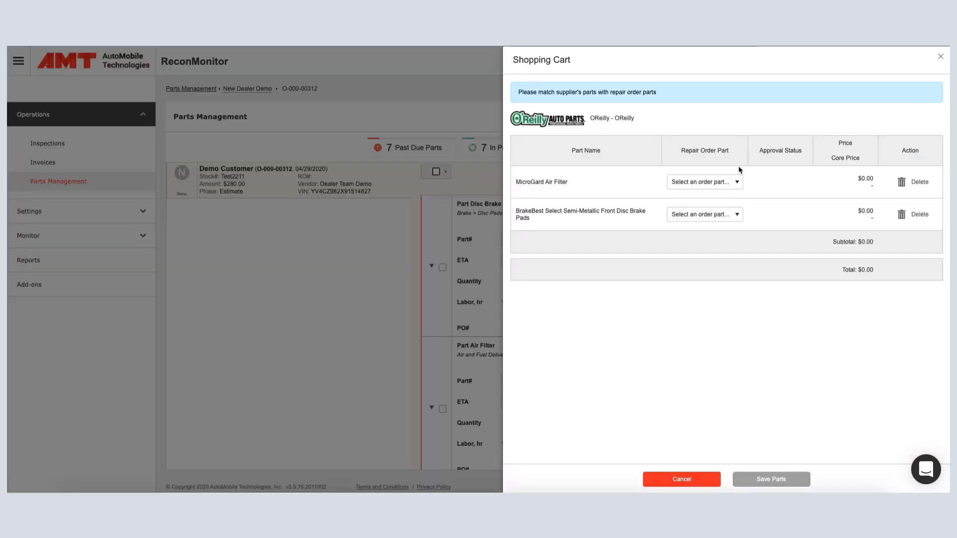
Match the MicroGard Air Filter to Part Air Filter and the BrakeBest pads to Part Disc Brake Pad Set, and save the parts.
click(722, 184)
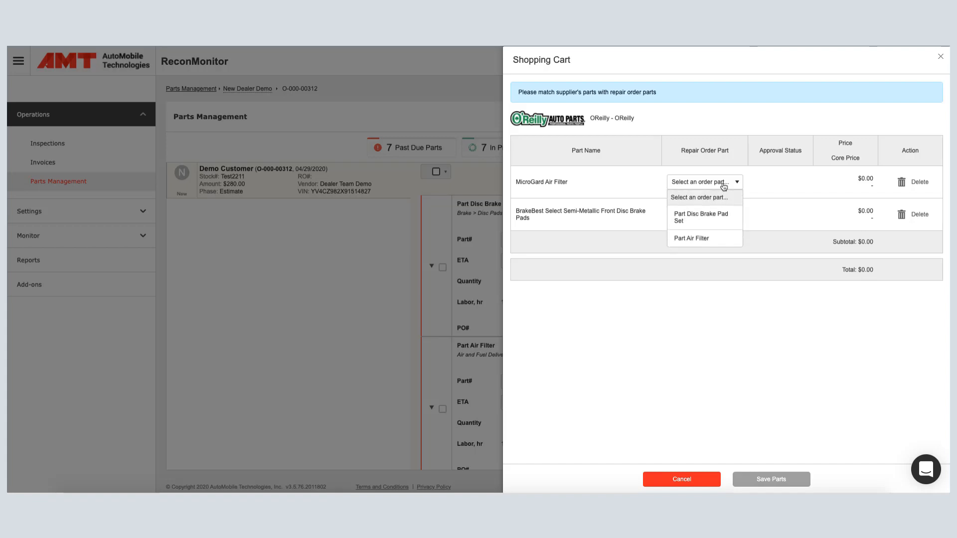
click(693, 238)
click(703, 215)
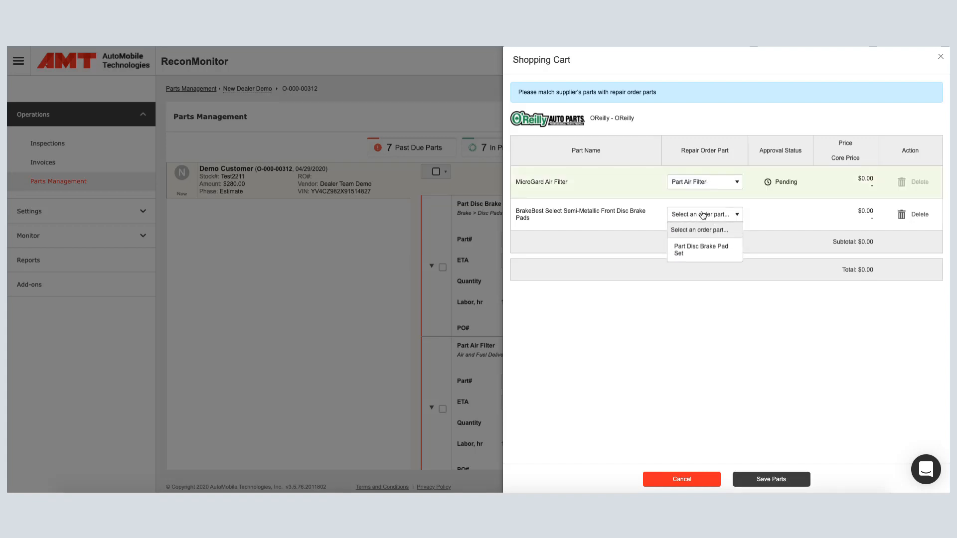
click(703, 251)
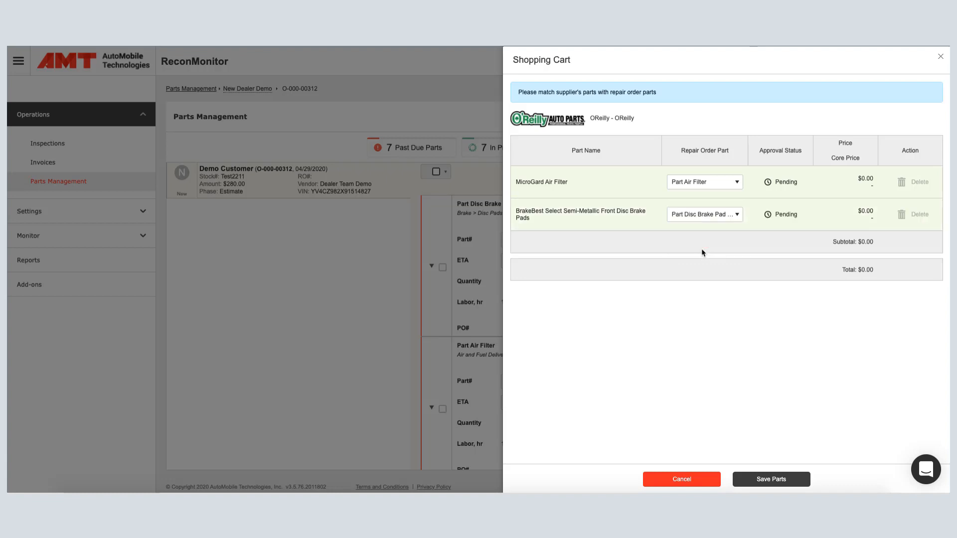
click(764, 479)
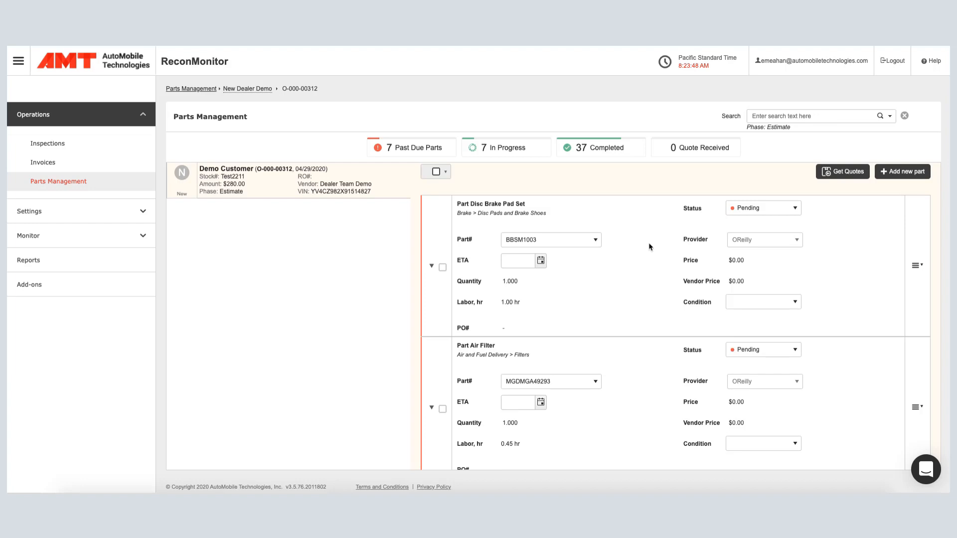
Set the vendor price to 125 for the disc brake pad set and 10 for the air filter.
scroll(636, 275, down, 1)
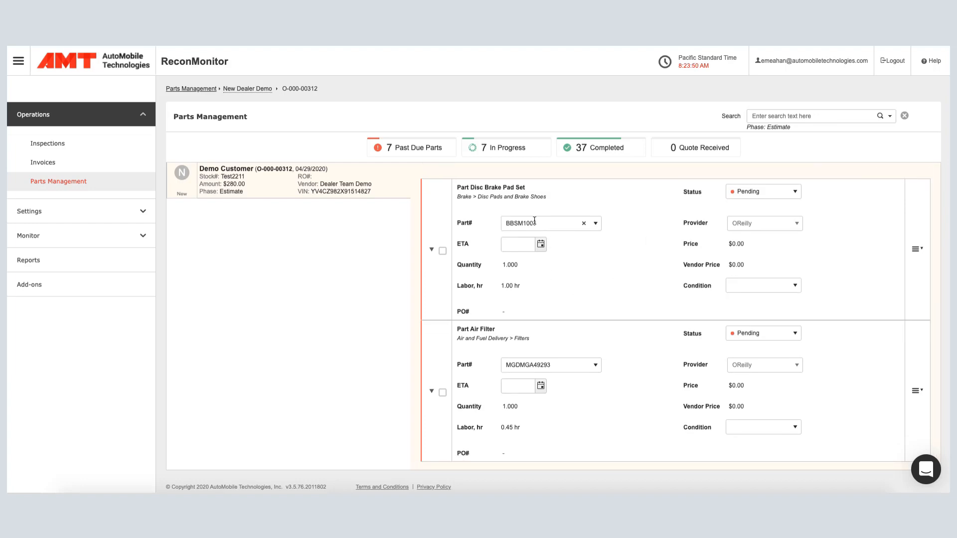
click(746, 268)
text(125)
key(Return)
click(780, 401)
text(10)
key(Return)
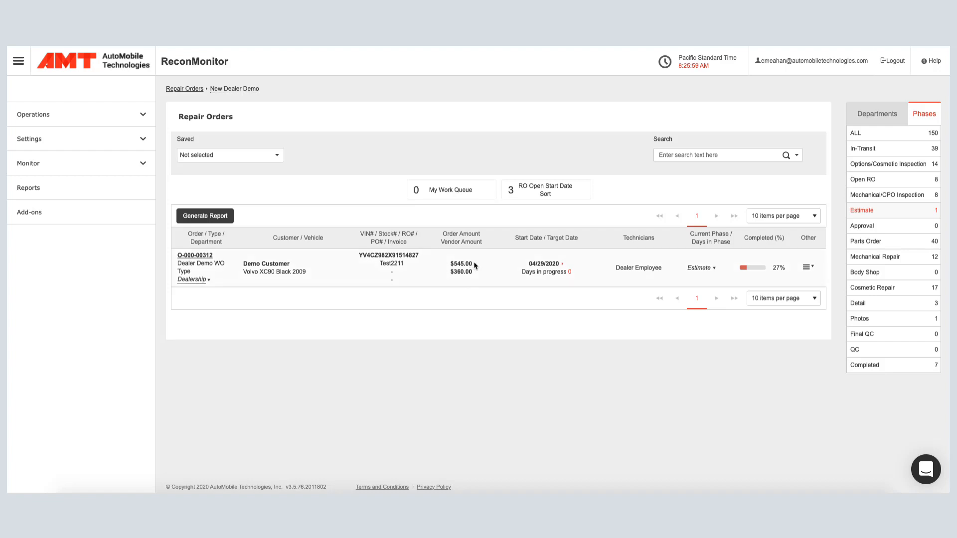
Complete the Volvo XC90 repair order's Estimate phase and list the repair orders in the Approval phase.
click(714, 269)
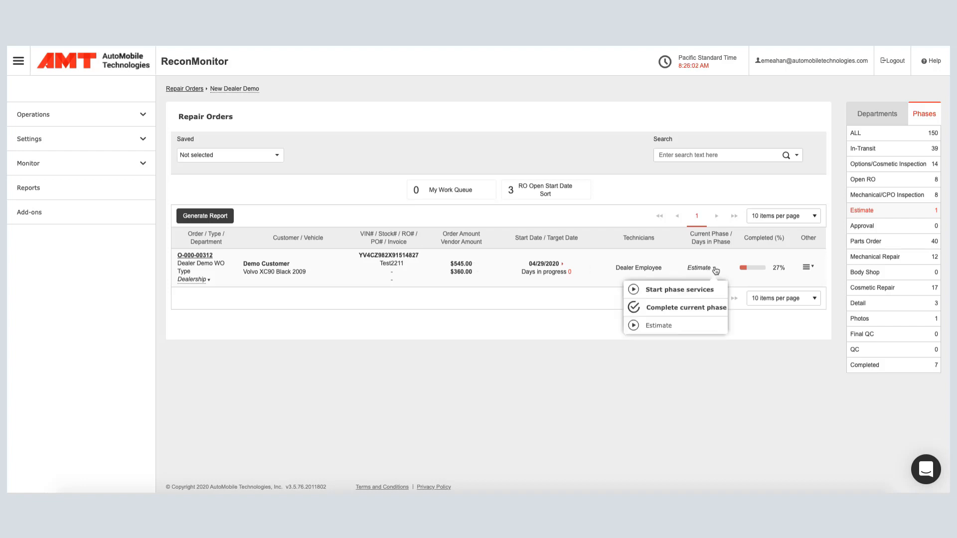
click(689, 307)
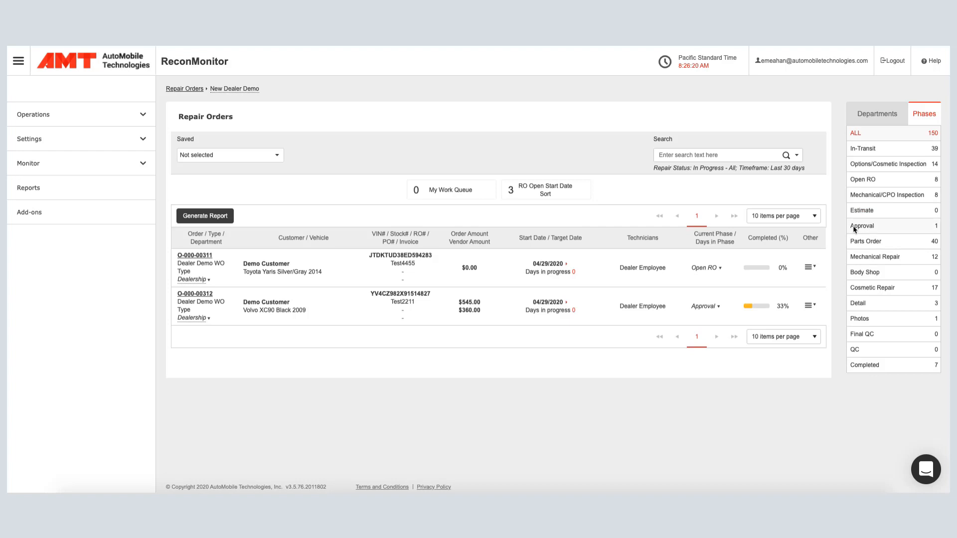
click(859, 228)
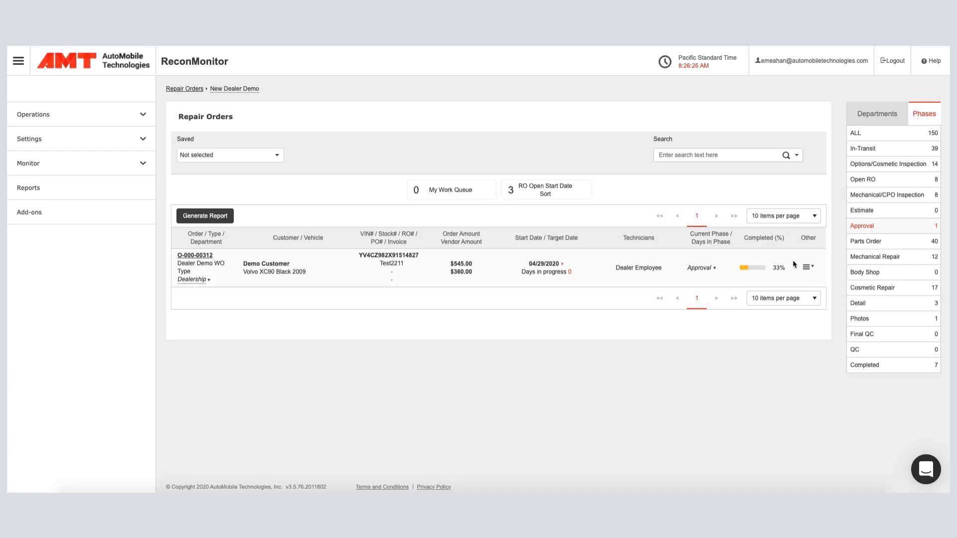
Open service approval for the Volvo XC90 repair order and review the labor and part amounts of its services.
click(807, 267)
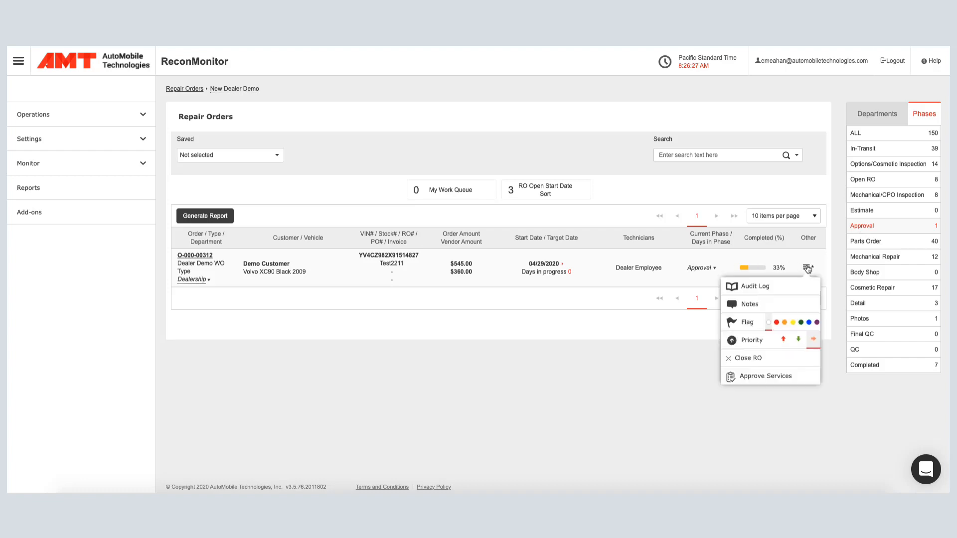
click(760, 380)
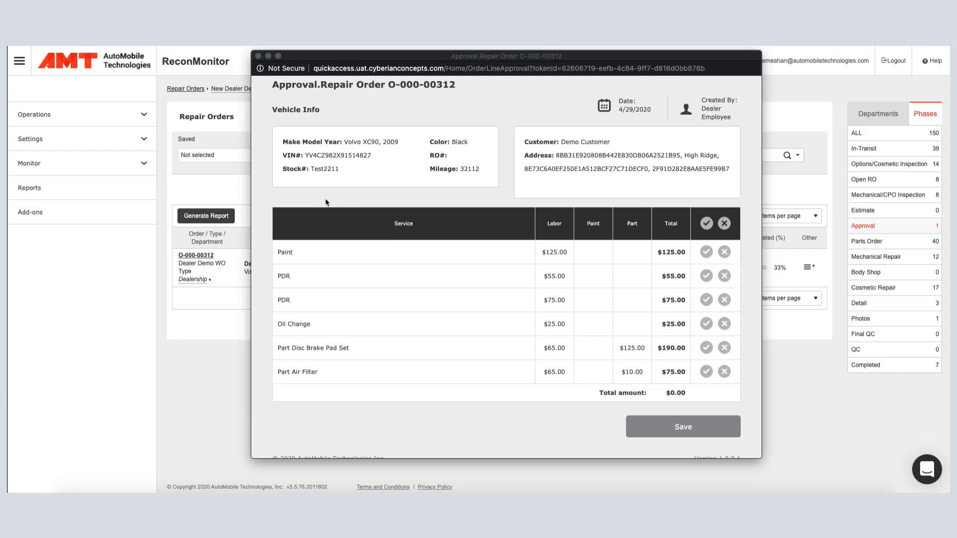
scroll(329, 232, down, 1)
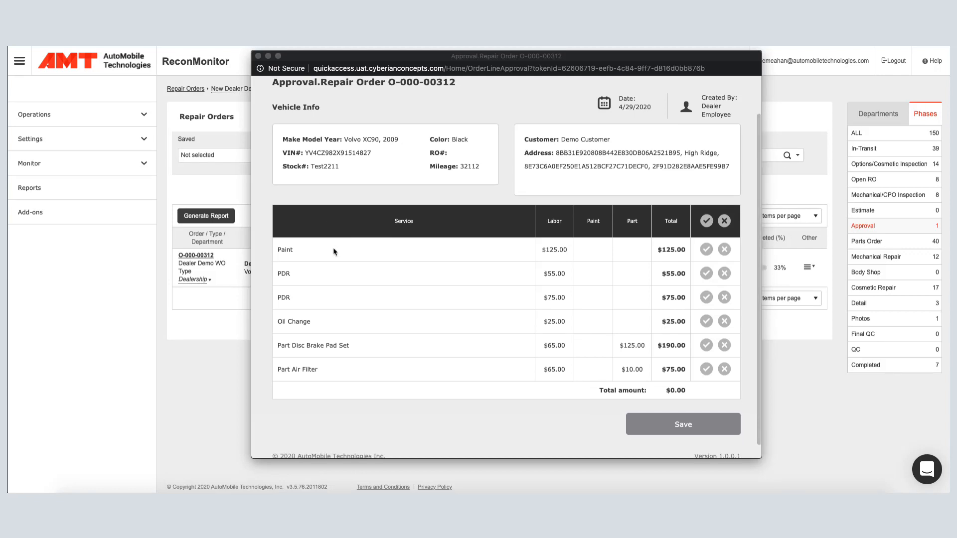
scroll(329, 276, up, 1)
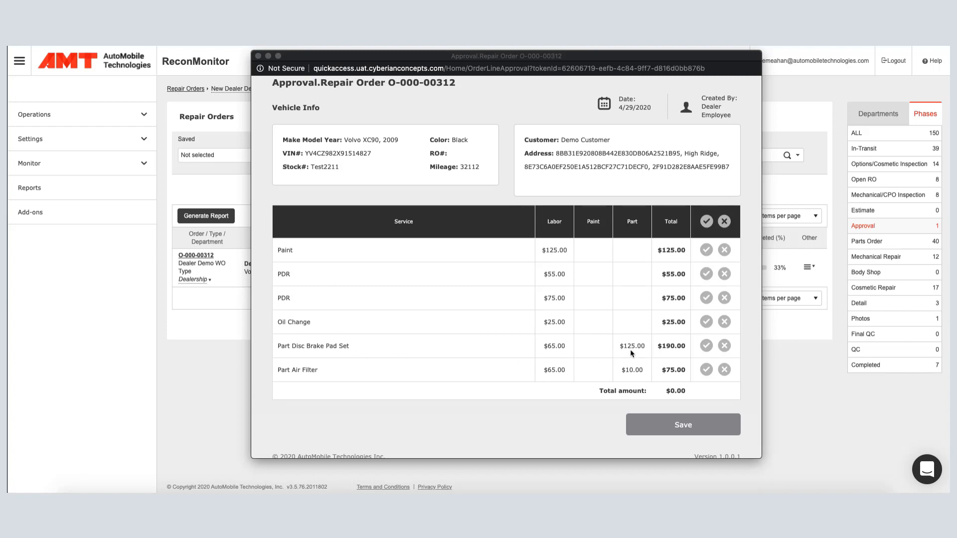
click(565, 371)
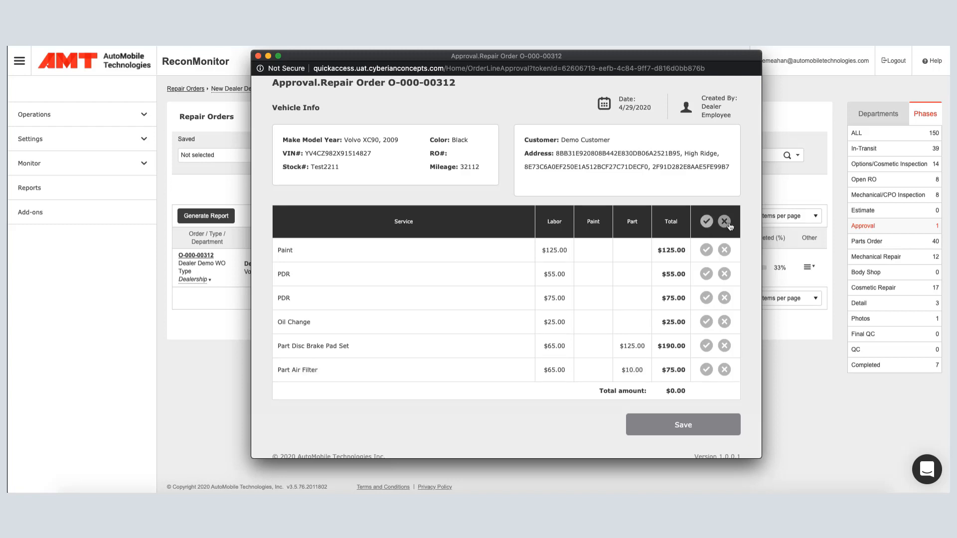
Accept Paint, Oil Change, Part Disc Brake Pad Set and Part Air Filter, reject both PDR services, and save the approval decisions.
click(706, 250)
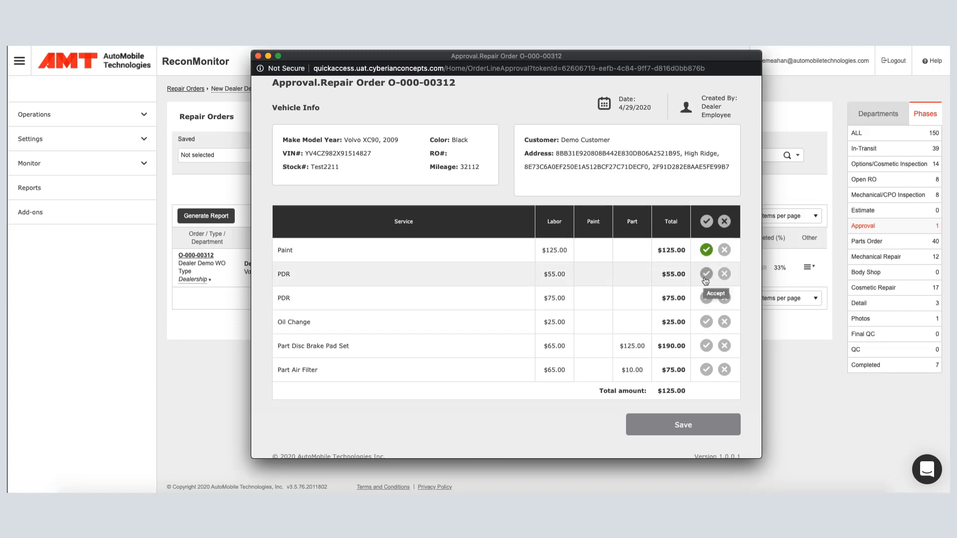
click(724, 273)
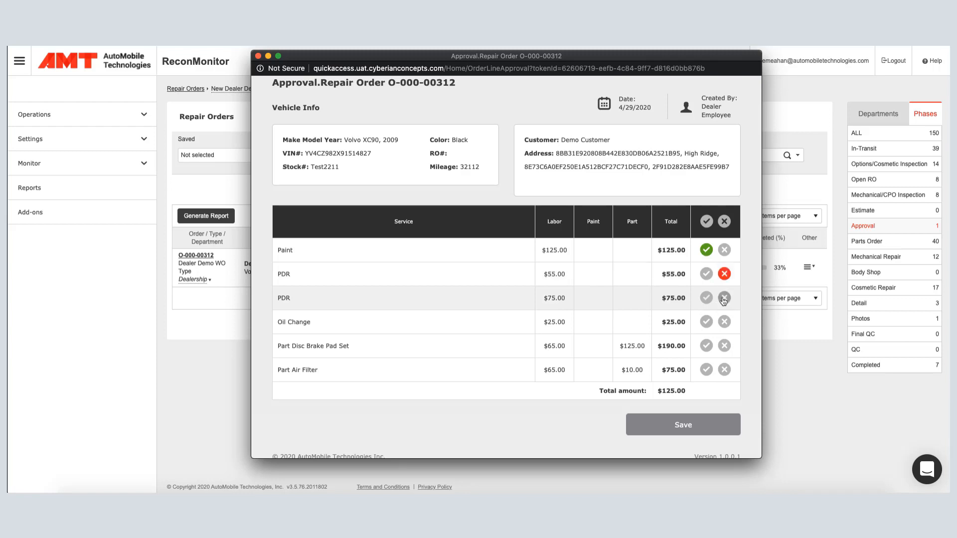
click(724, 298)
click(707, 323)
click(707, 346)
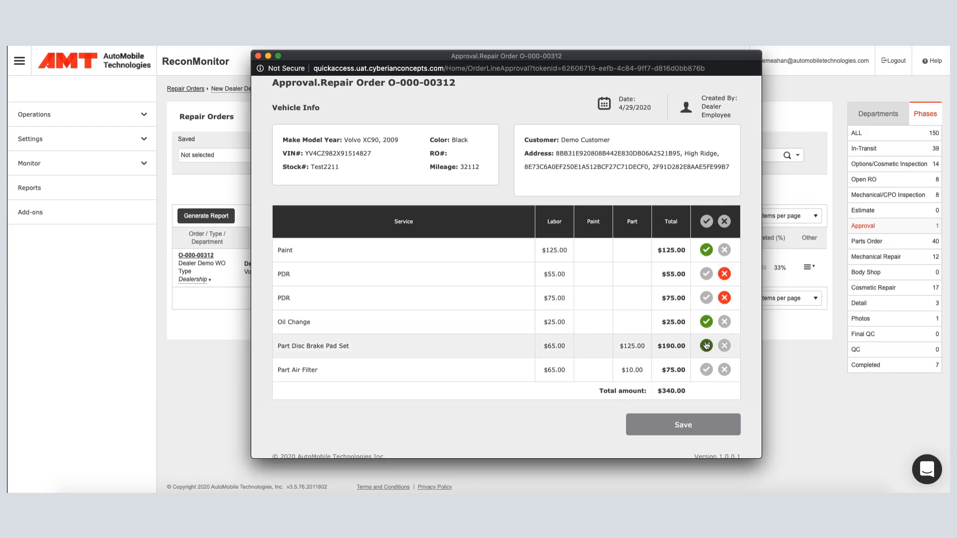
click(706, 370)
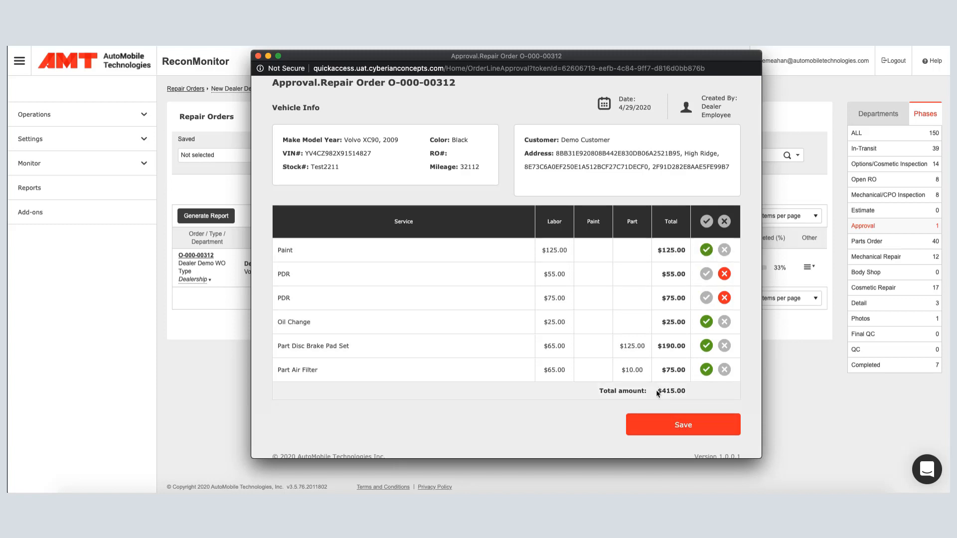
scroll(692, 396, down, 1)
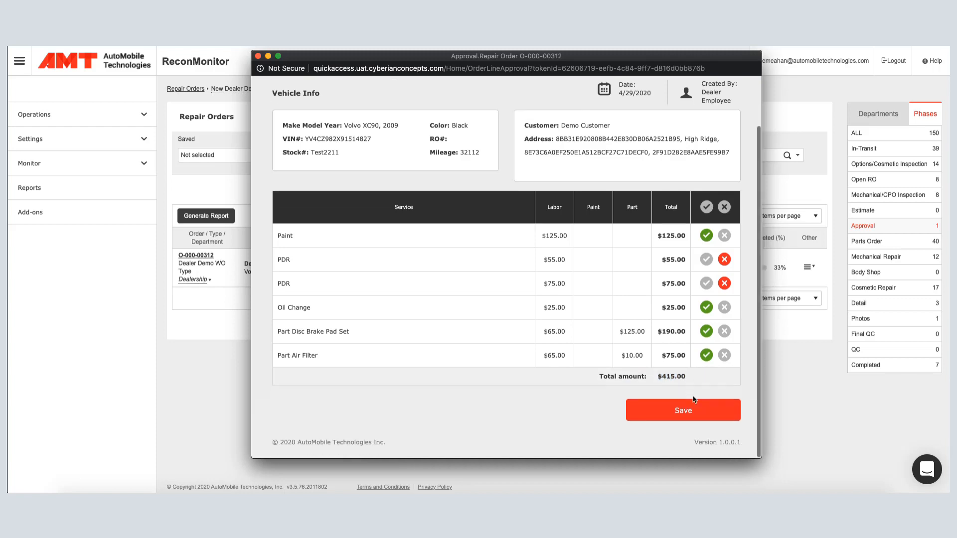
click(685, 423)
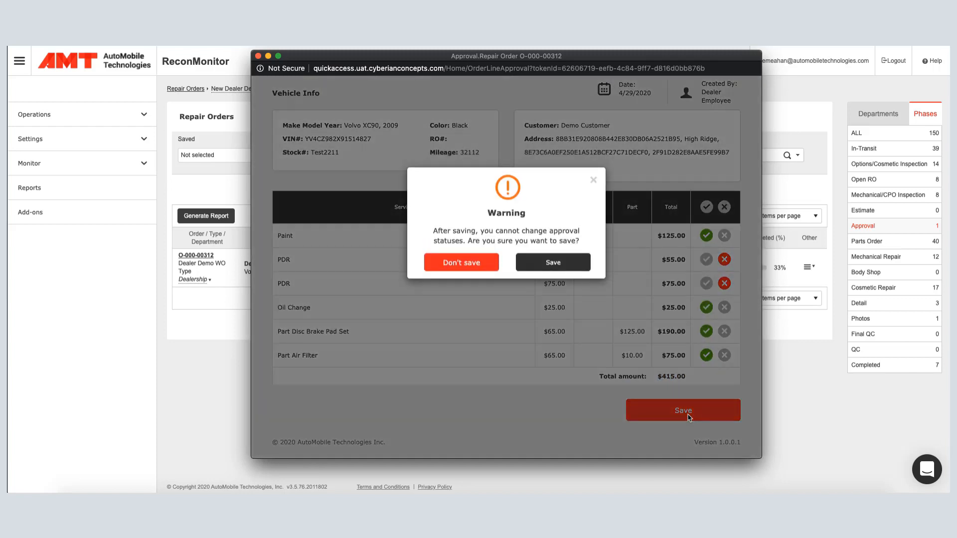
click(557, 262)
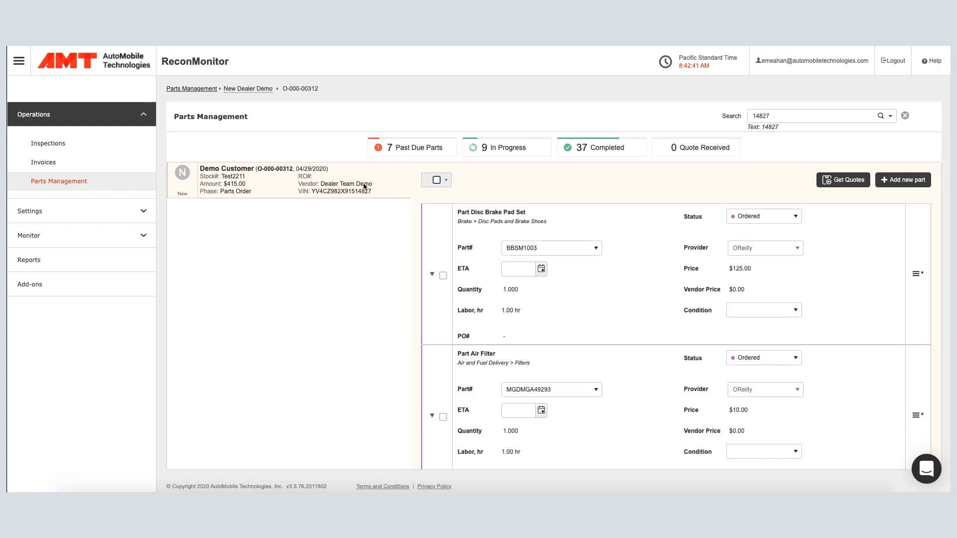
Change the status of both ordered parts, the disc brake pad set and the air filter, to Received.
scroll(630, 271, down, 1)
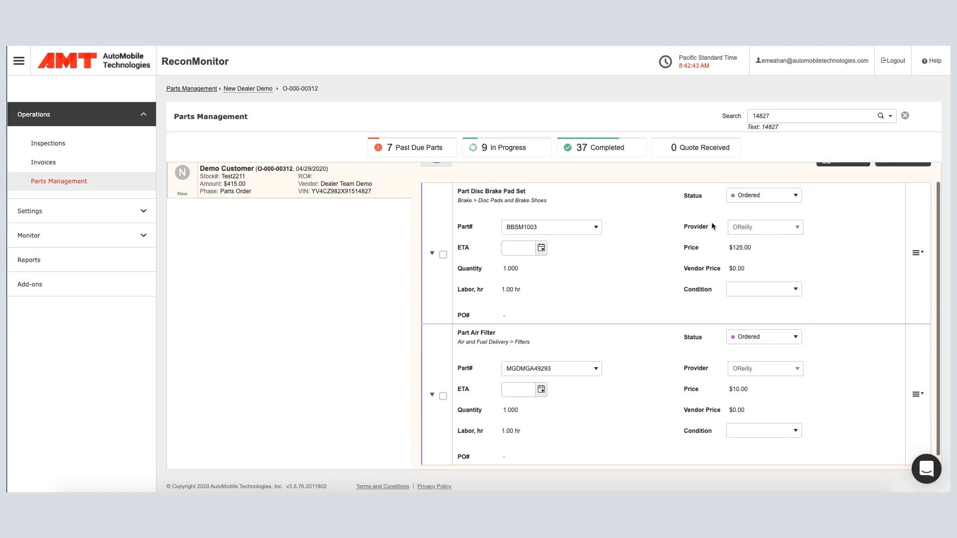
scroll(700, 230, up, 1)
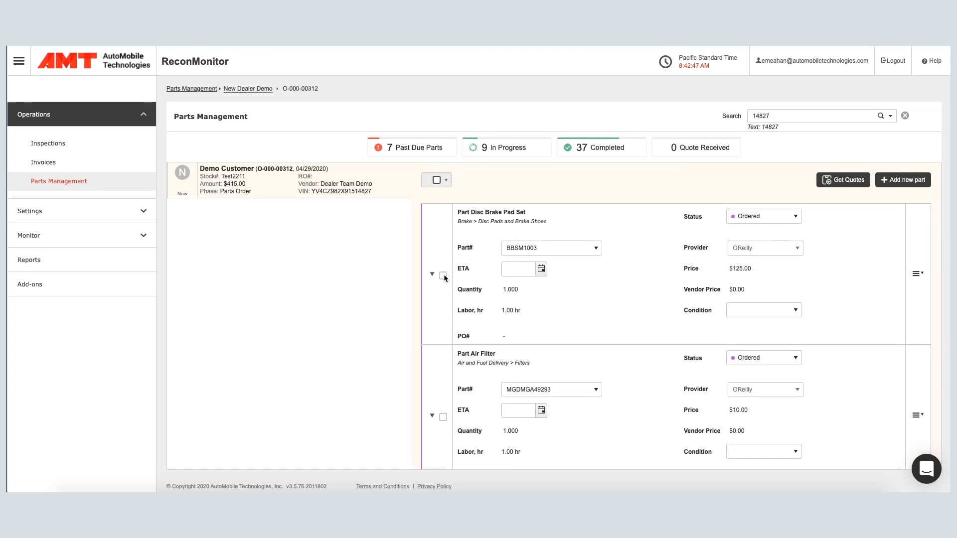
click(443, 275)
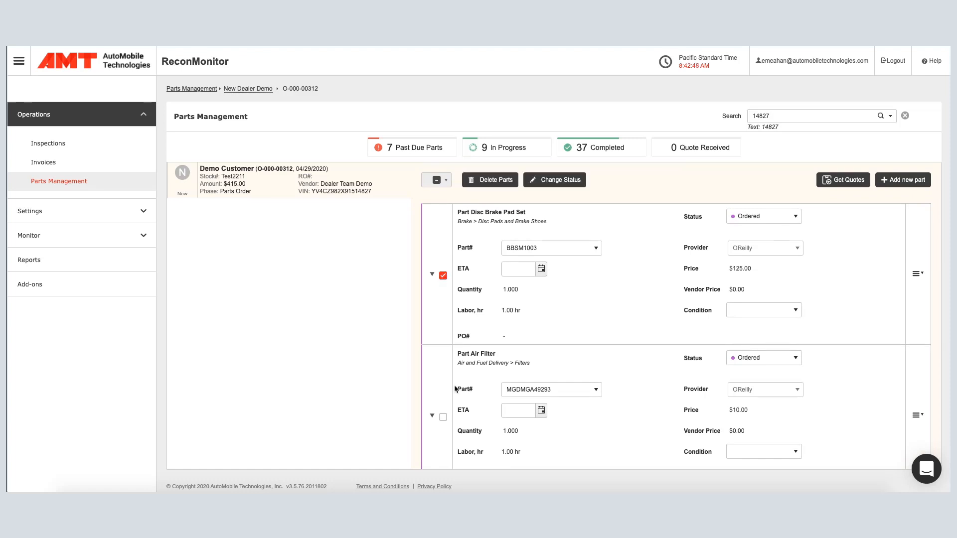
click(442, 419)
click(556, 181)
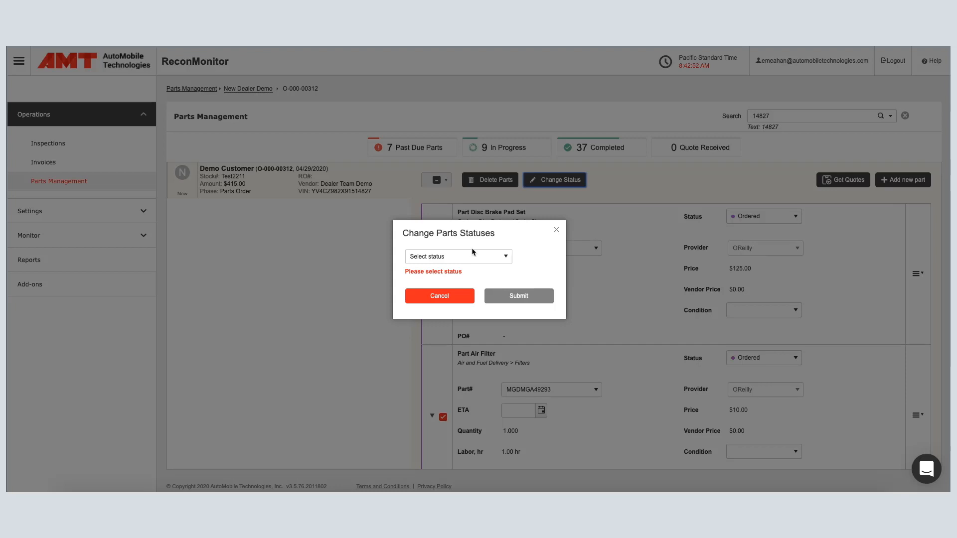
click(471, 256)
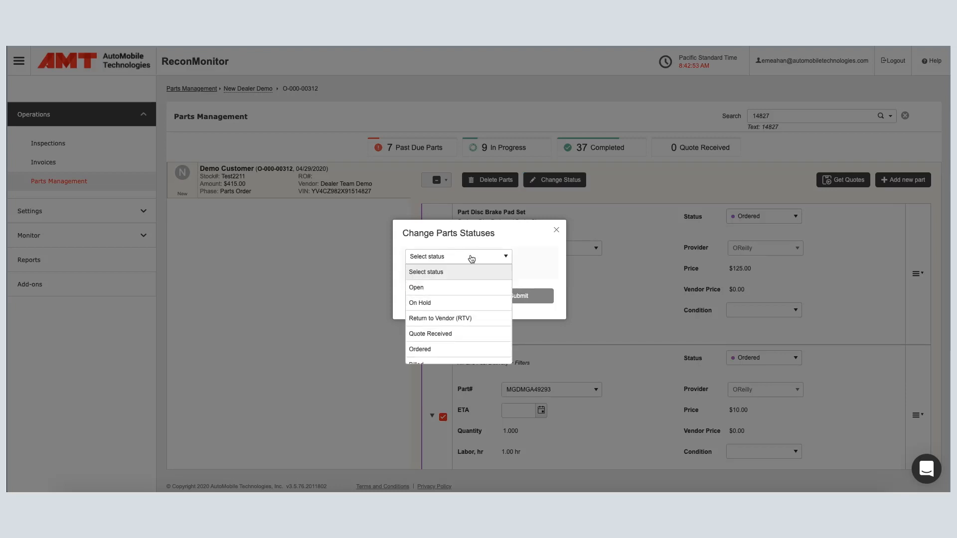
scroll(450, 341, down, 3)
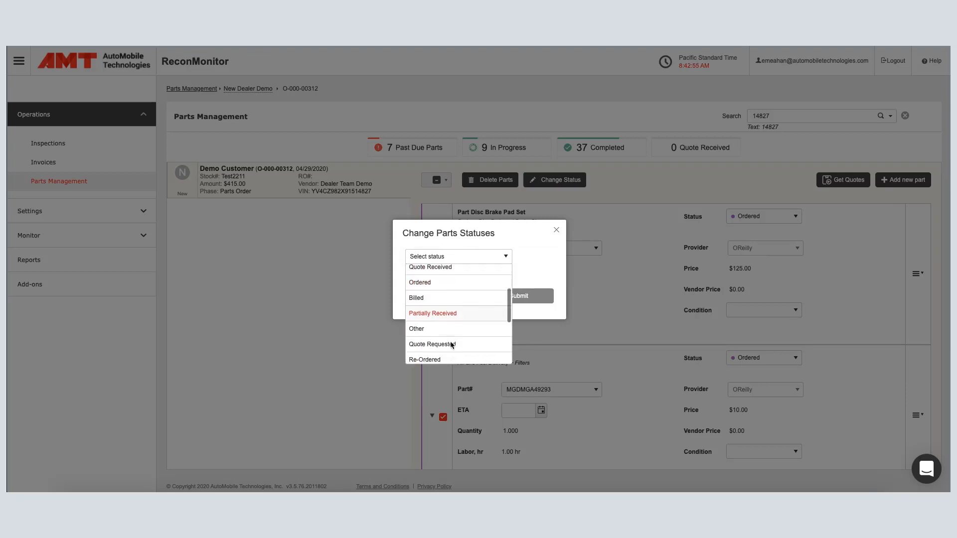
scroll(450, 344, down, 3)
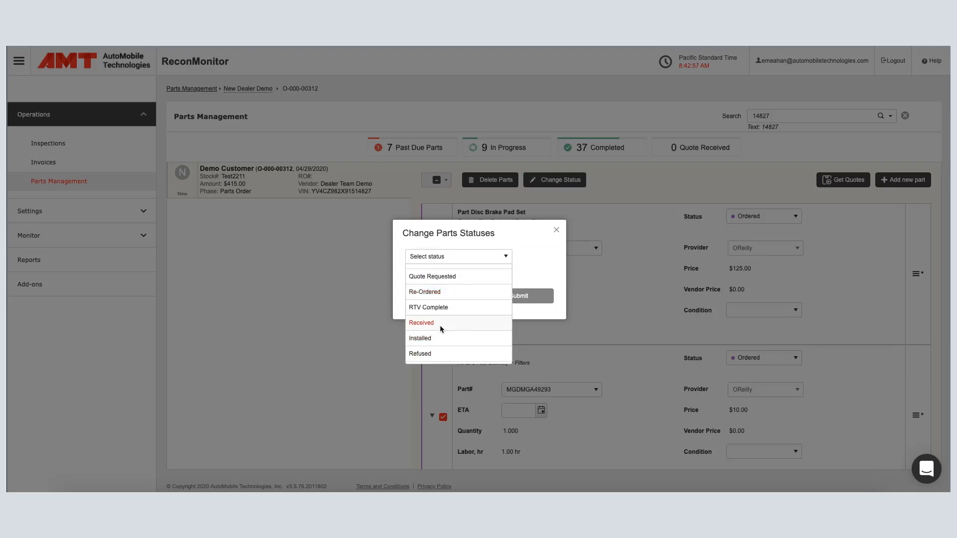
click(439, 324)
click(515, 295)
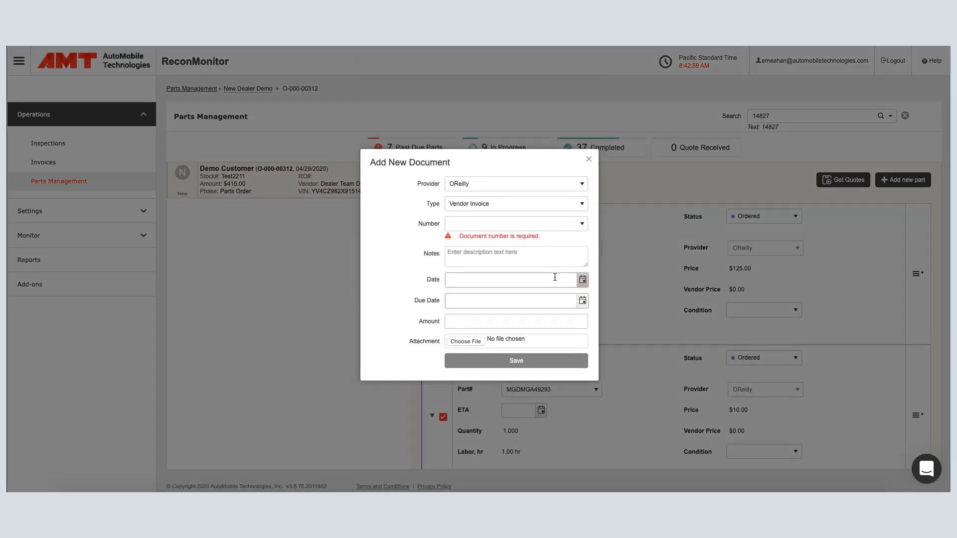
Enter OR13345 as the document number of the new OReilly vendor invoice.
click(479, 227)
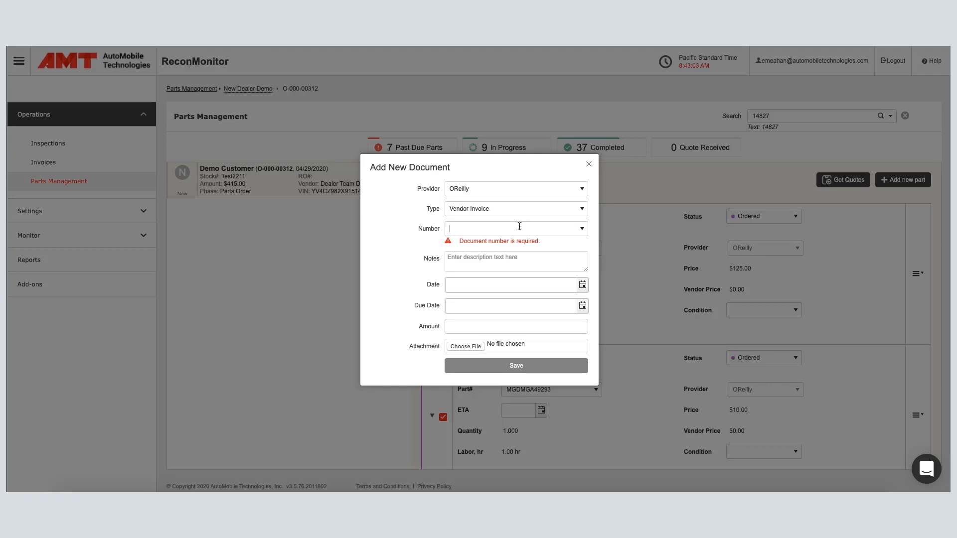
text(OR)
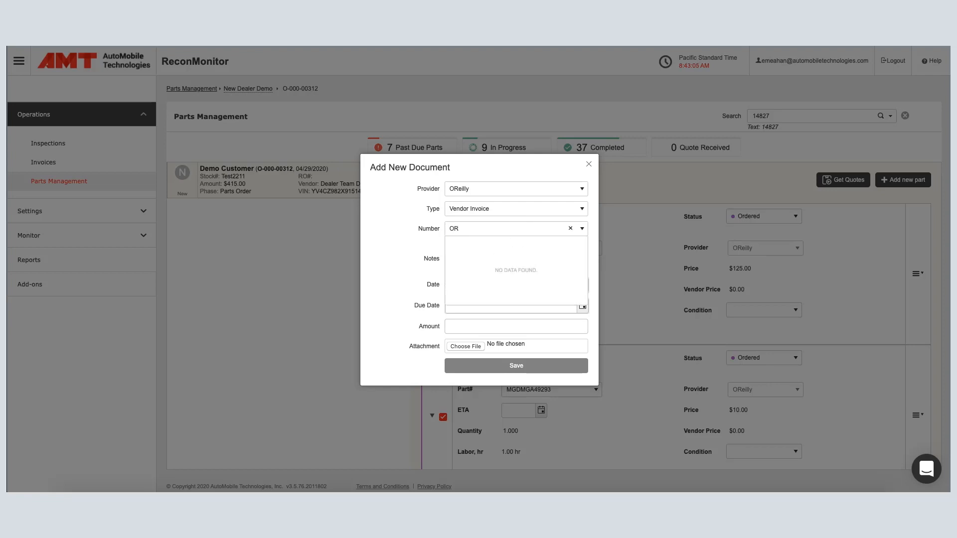
text(13345)
click(417, 242)
Set the vendor invoice's date to 4/29/2020, due date to 5/7/2020 and amount to $135.00, and save the document.
click(582, 280)
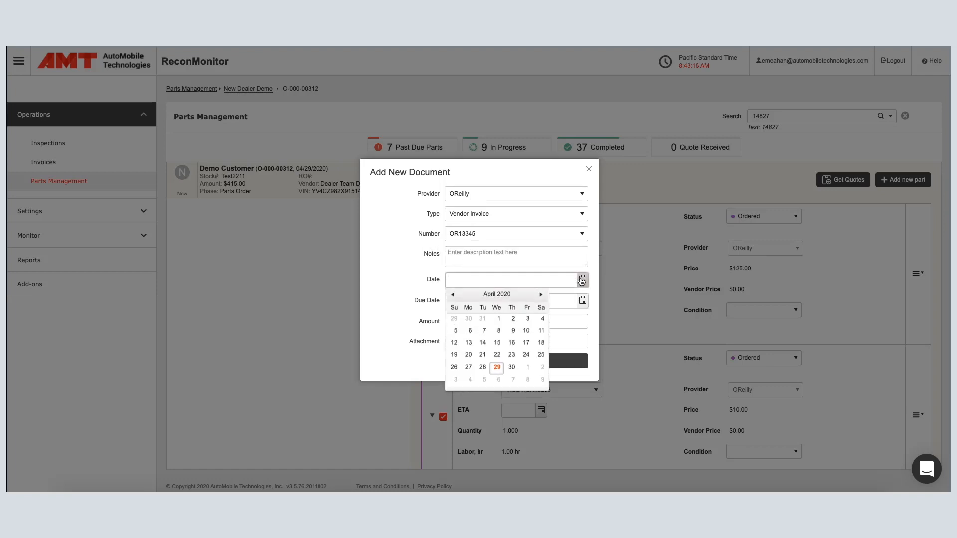
click(497, 367)
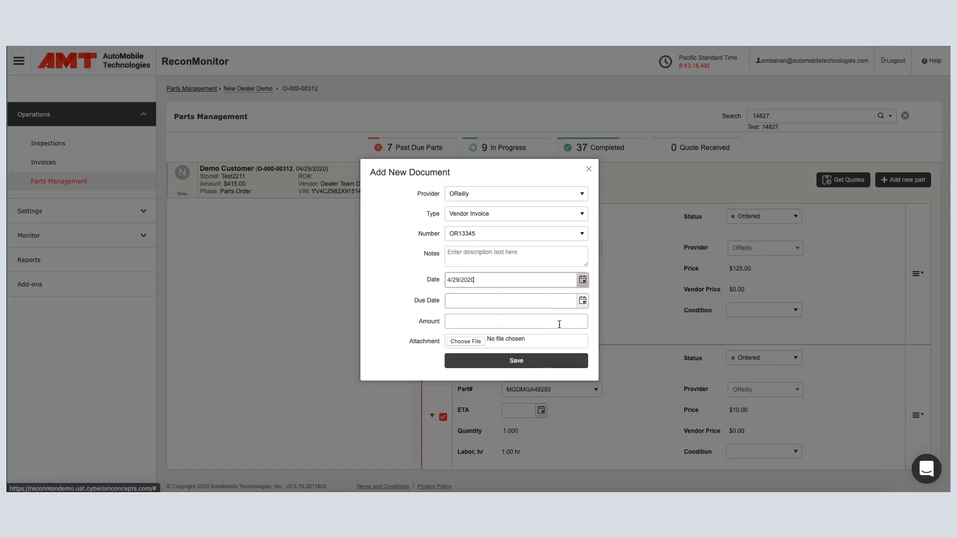
click(588, 302)
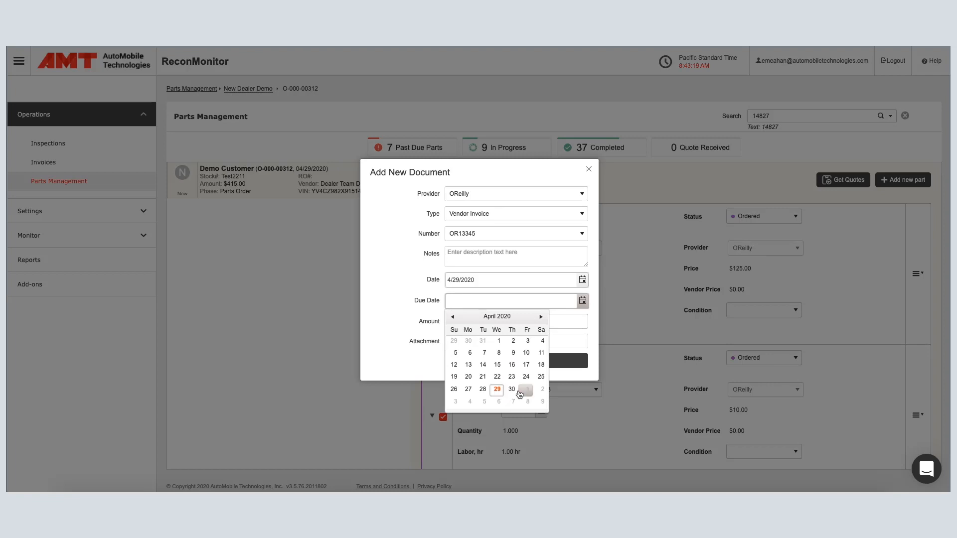
click(514, 402)
click(477, 322)
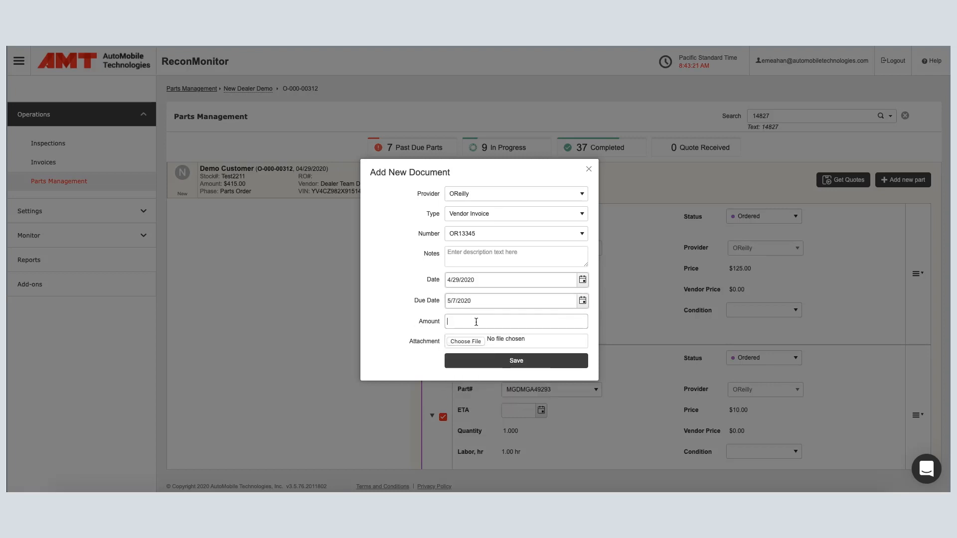
text(135)
click(515, 362)
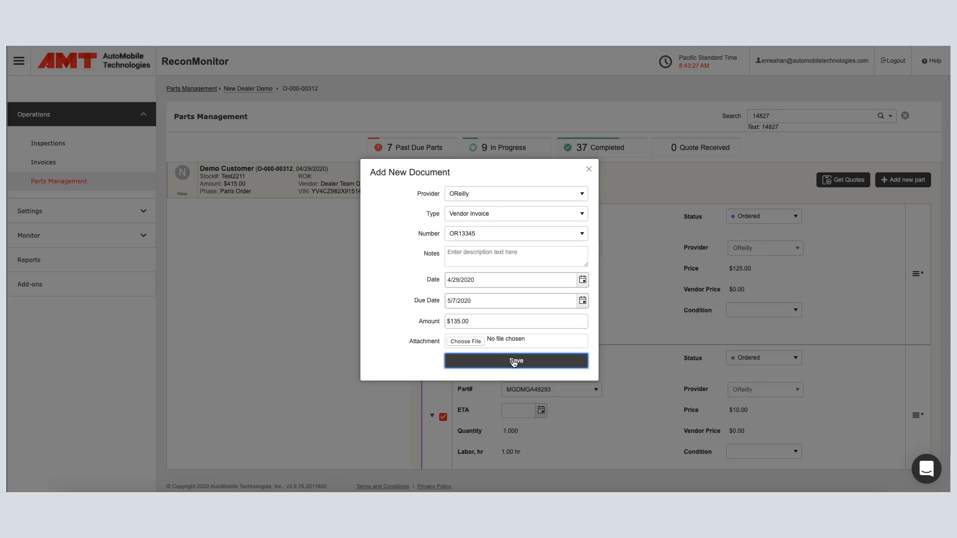